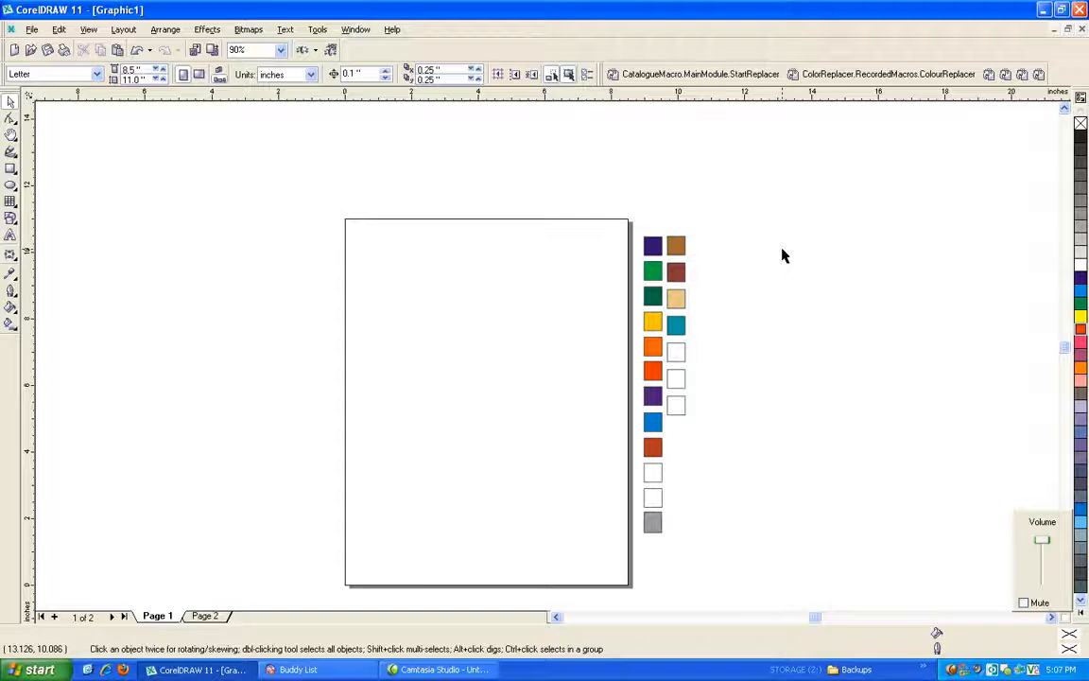
Draw an ellipse about 2.7 by 1.48 inches on the left half of the page and fill it with red.
click(11, 186)
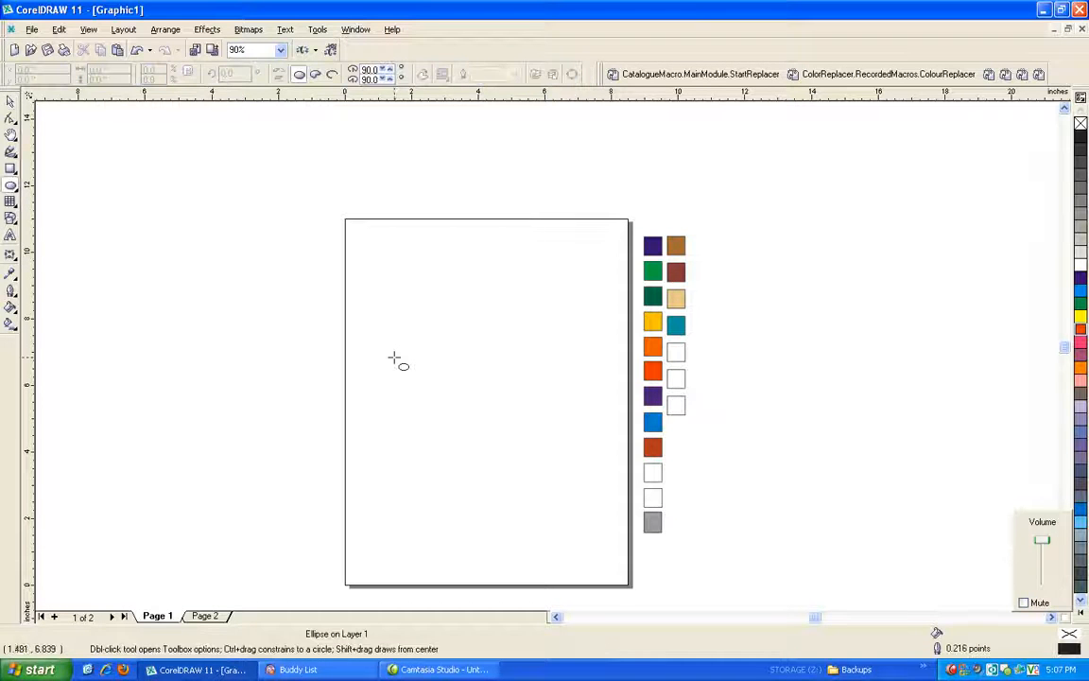
mouse_move(376, 337)
mouse_down()
mouse_move(404, 368)
mouse_move(470, 385)
mouse_up()
key(space)
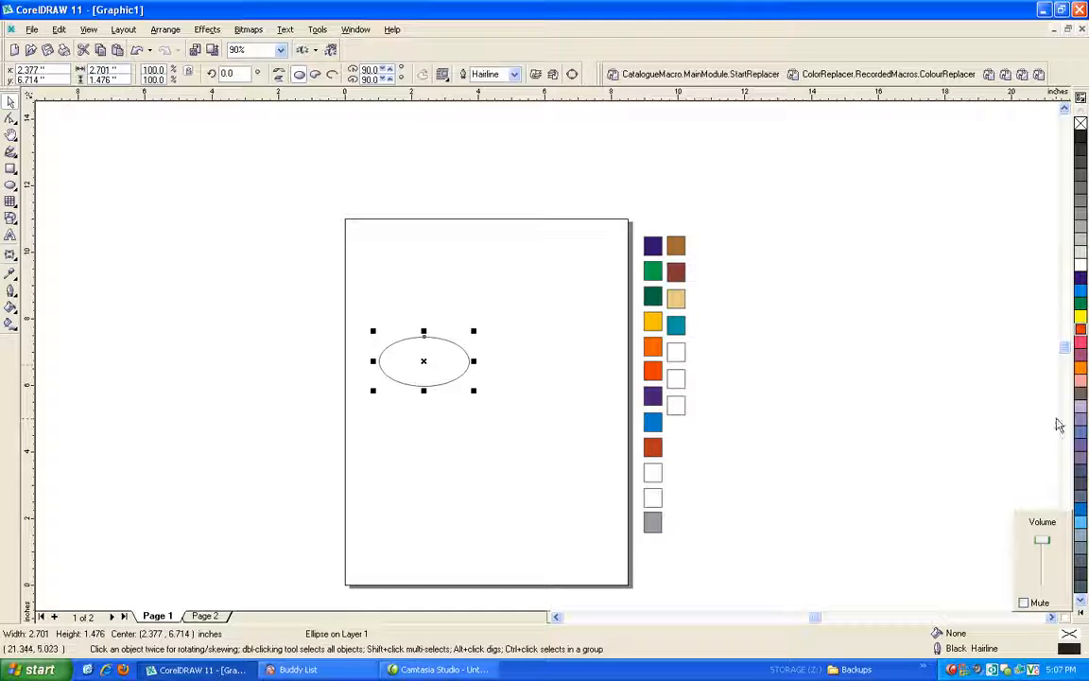
click(1081, 333)
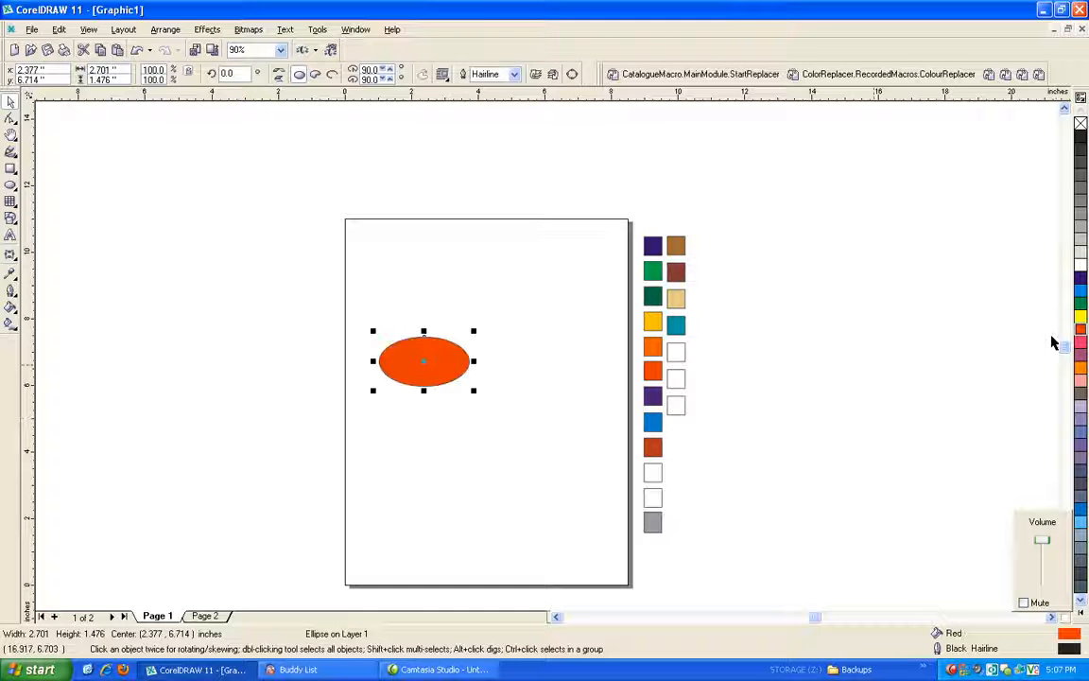
click(475, 327)
scroll(474, 326, up, 1)
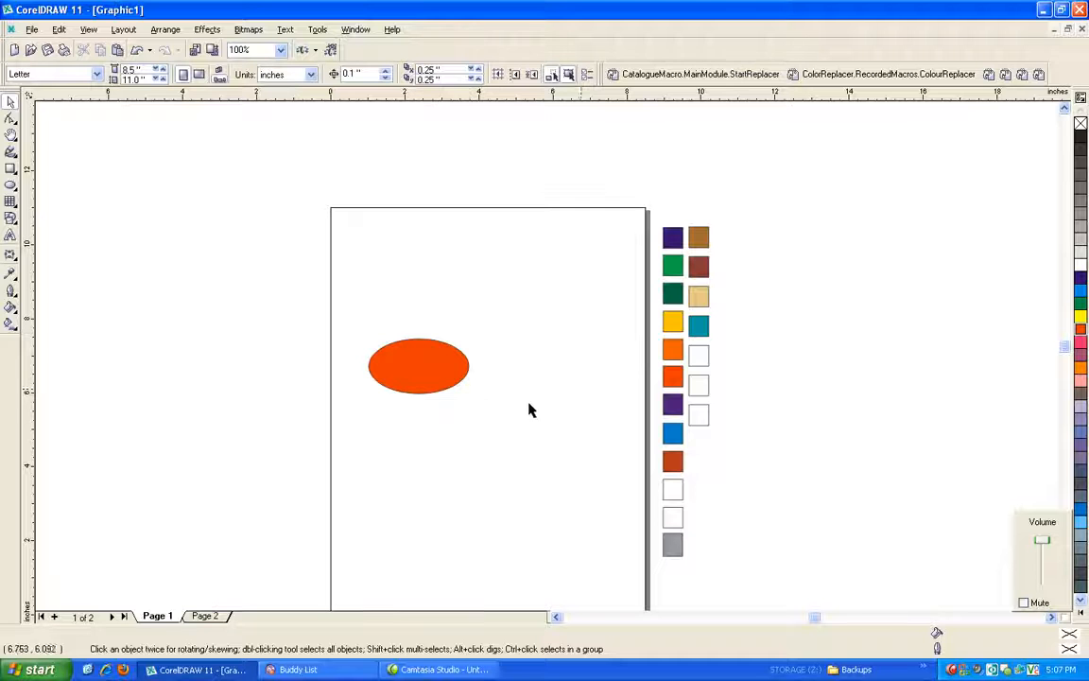
Try replacing red with the teal swatch color (R:0 G:157 B:160) on the current page using the ColourReplacer macro, and undo it.
click(832, 76)
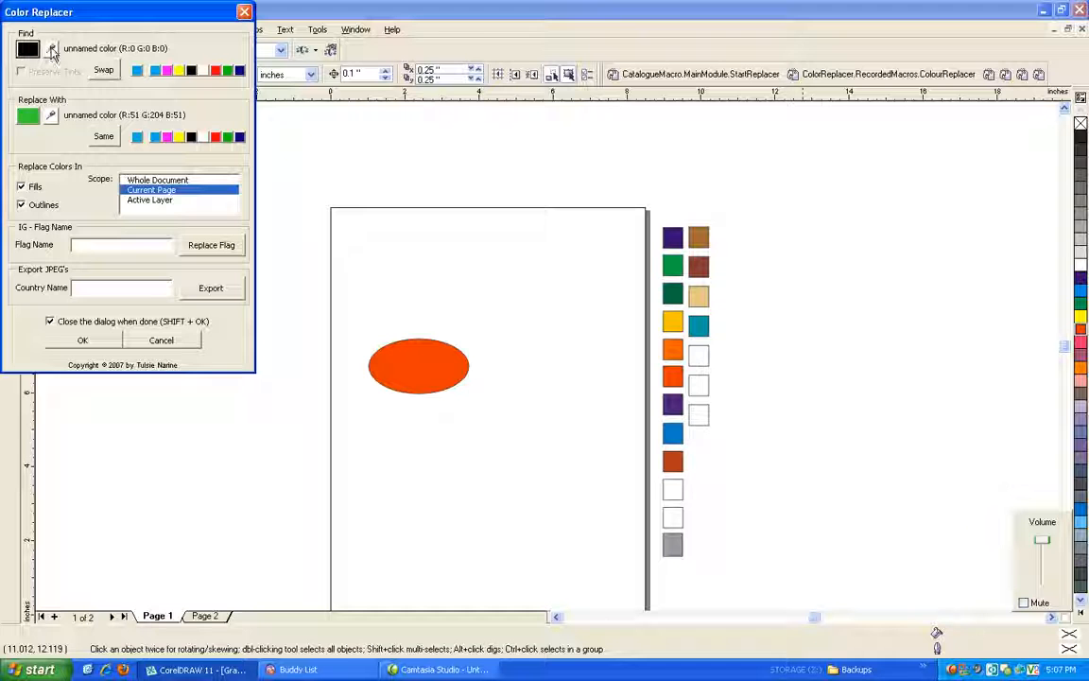
click(52, 50)
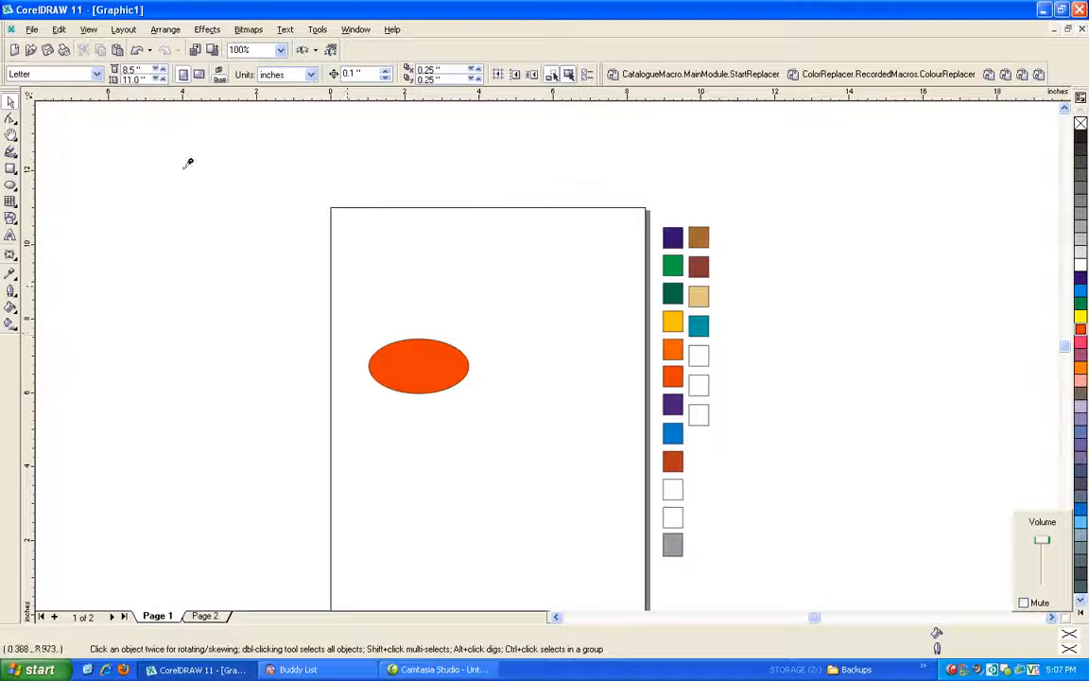
click(406, 349)
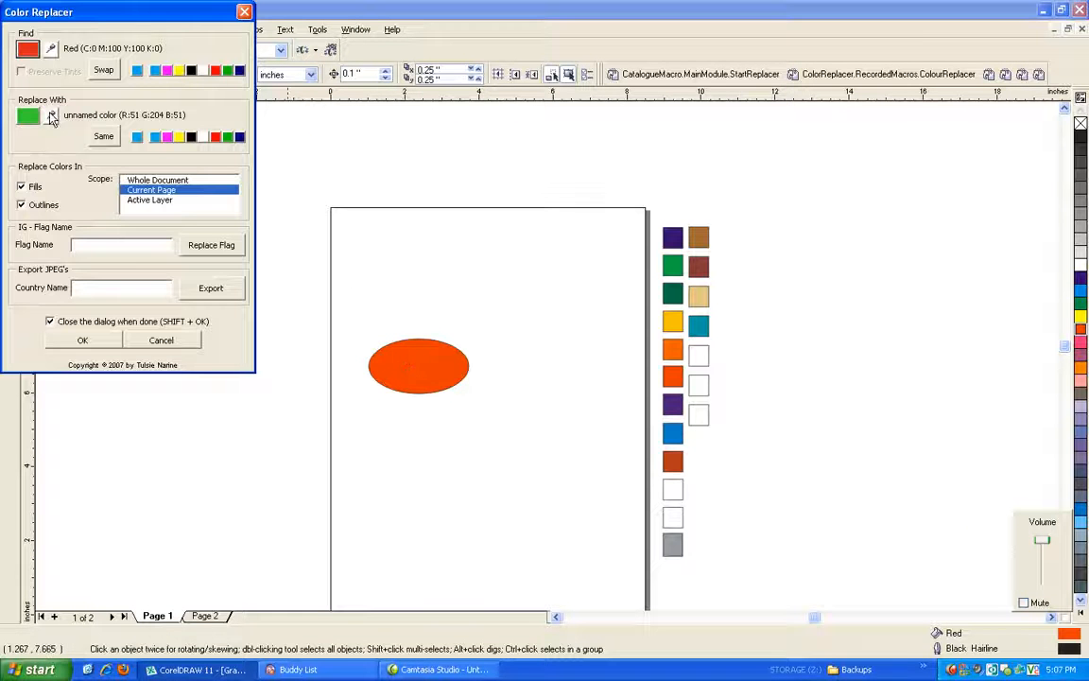
click(52, 117)
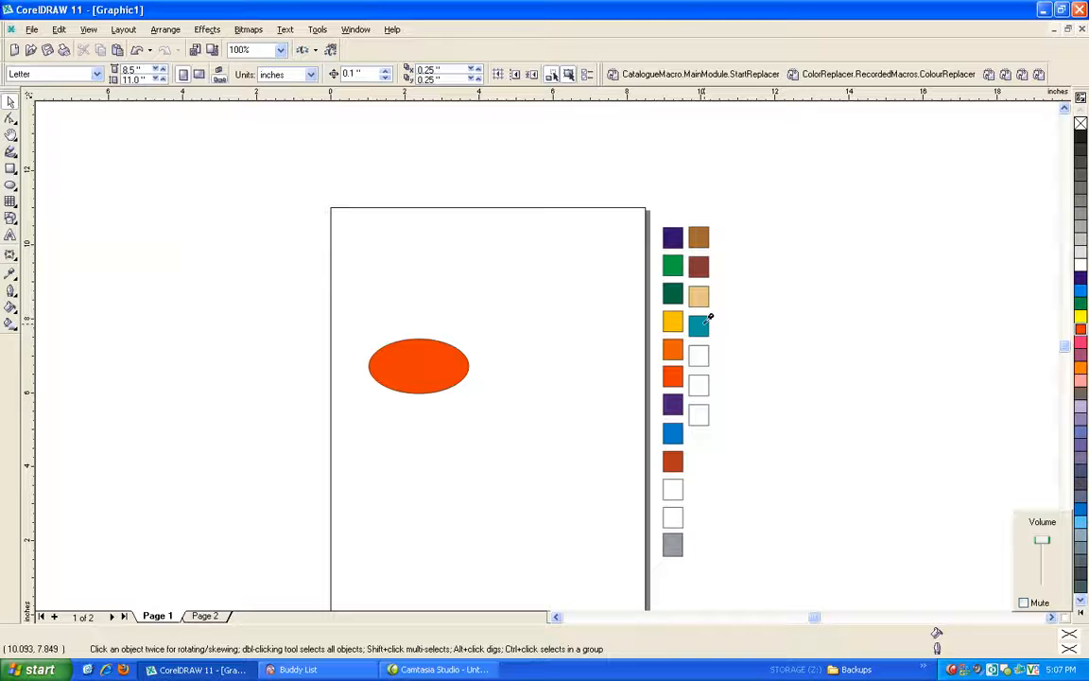
click(706, 324)
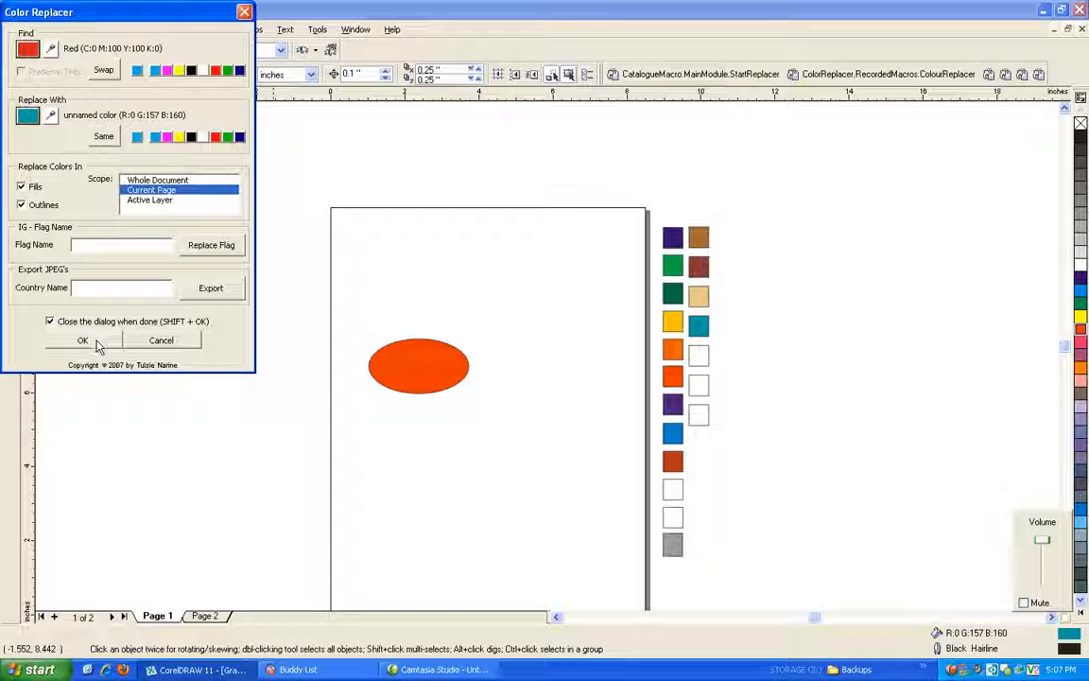
click(83, 341)
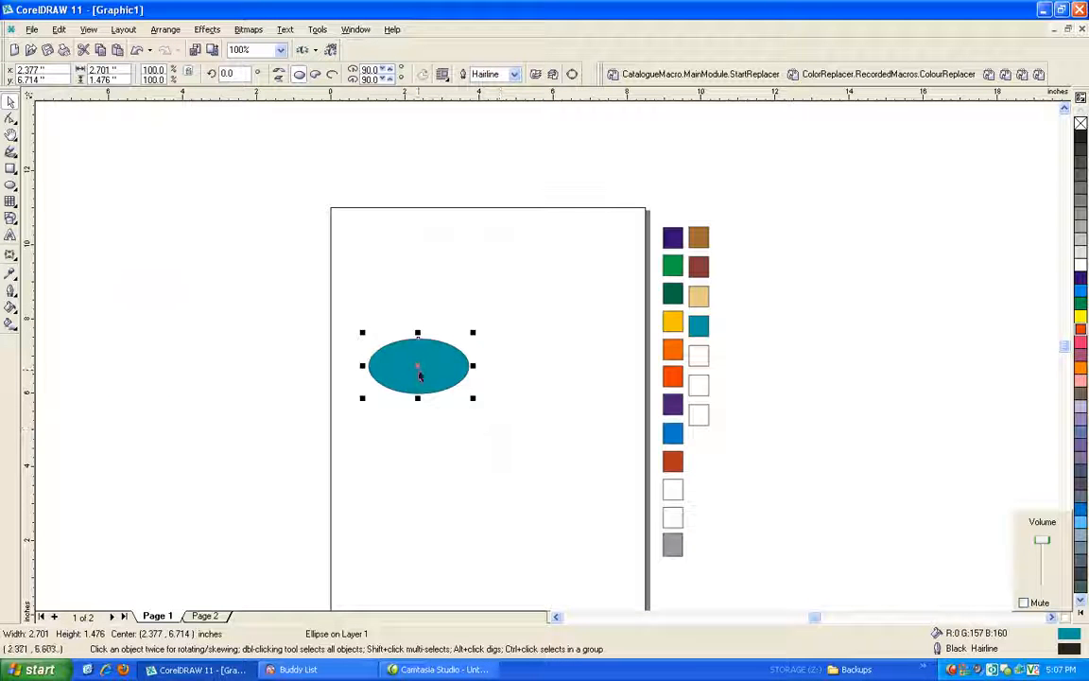
click(137, 51)
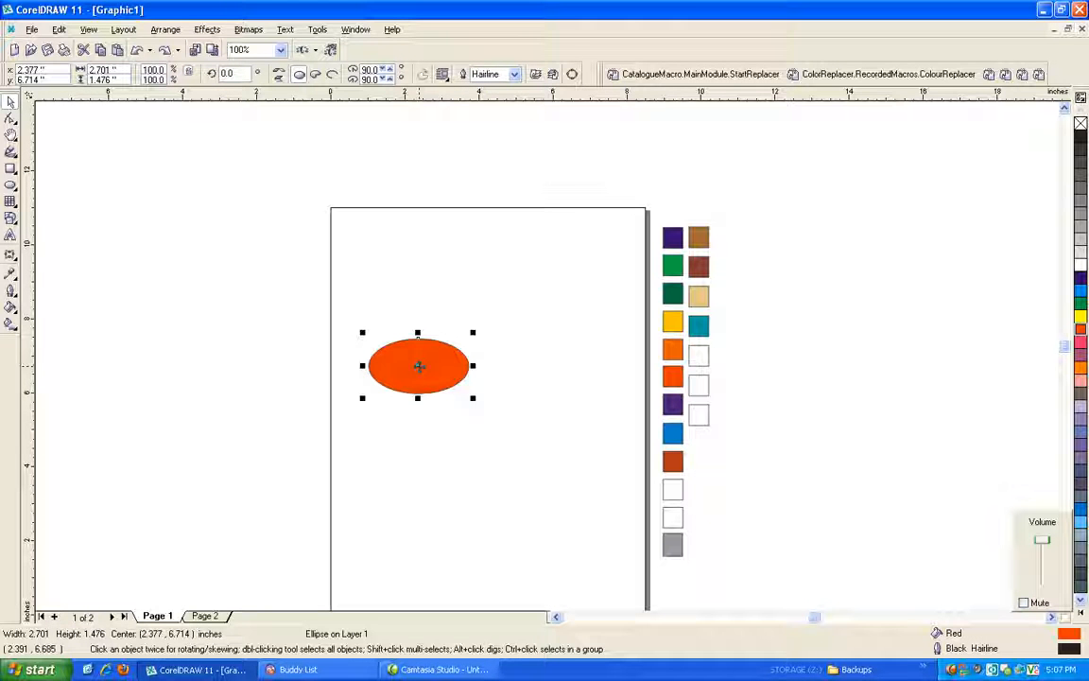
Duplicate the red ellipse horizontally onto the right half of the page, centered at about X 6.3 inches.
drag(419, 366, 565, 374)
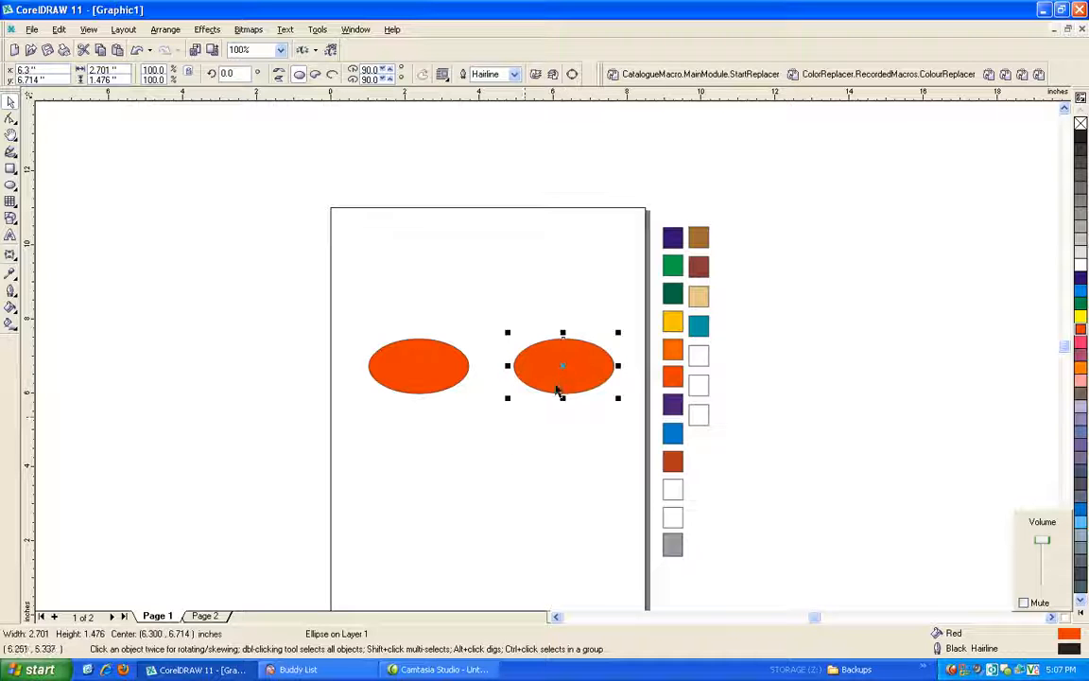
click(488, 436)
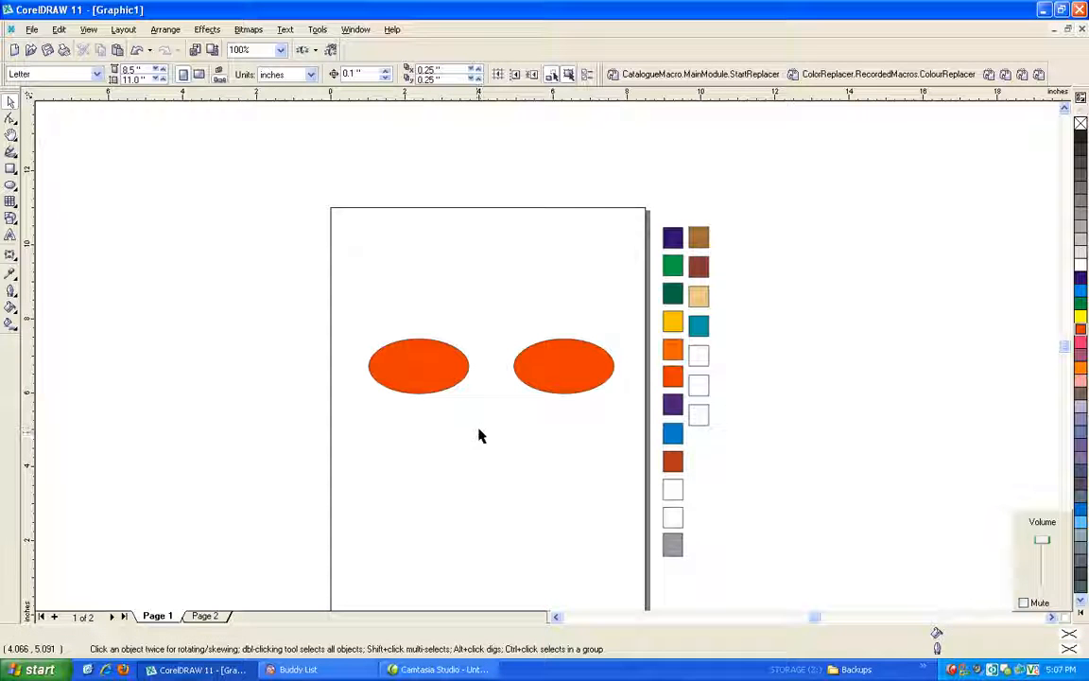
Use the ColourReplacer macro on only the original ellipse to replace red with the yellow swatch color (R:255 G:204 B:0).
click(418, 369)
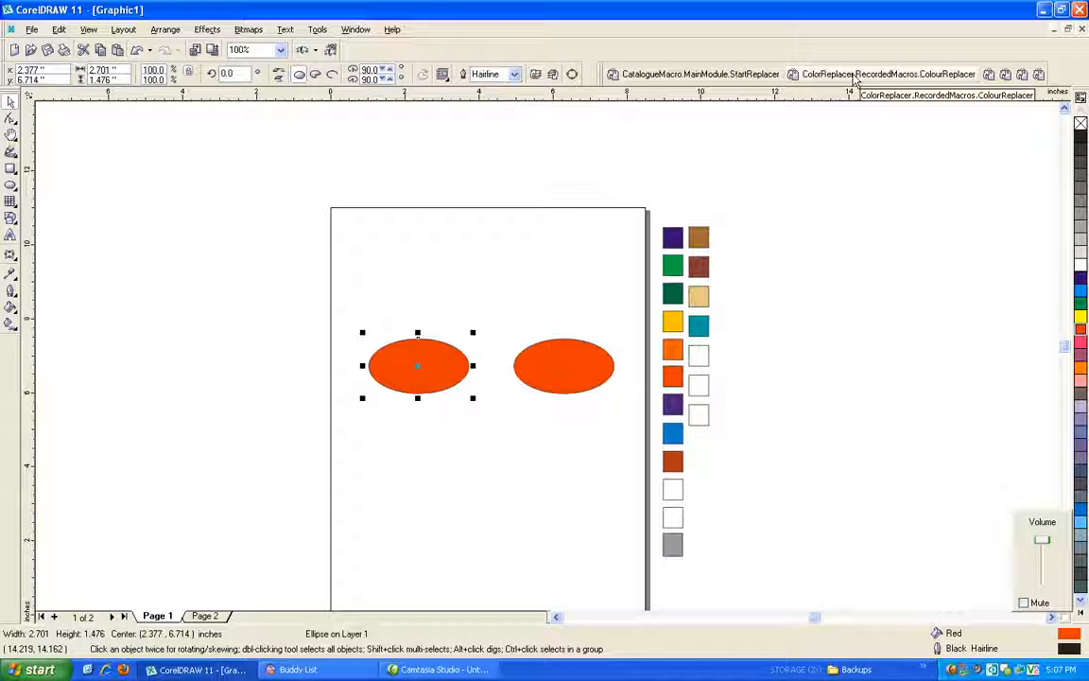
click(854, 76)
click(51, 116)
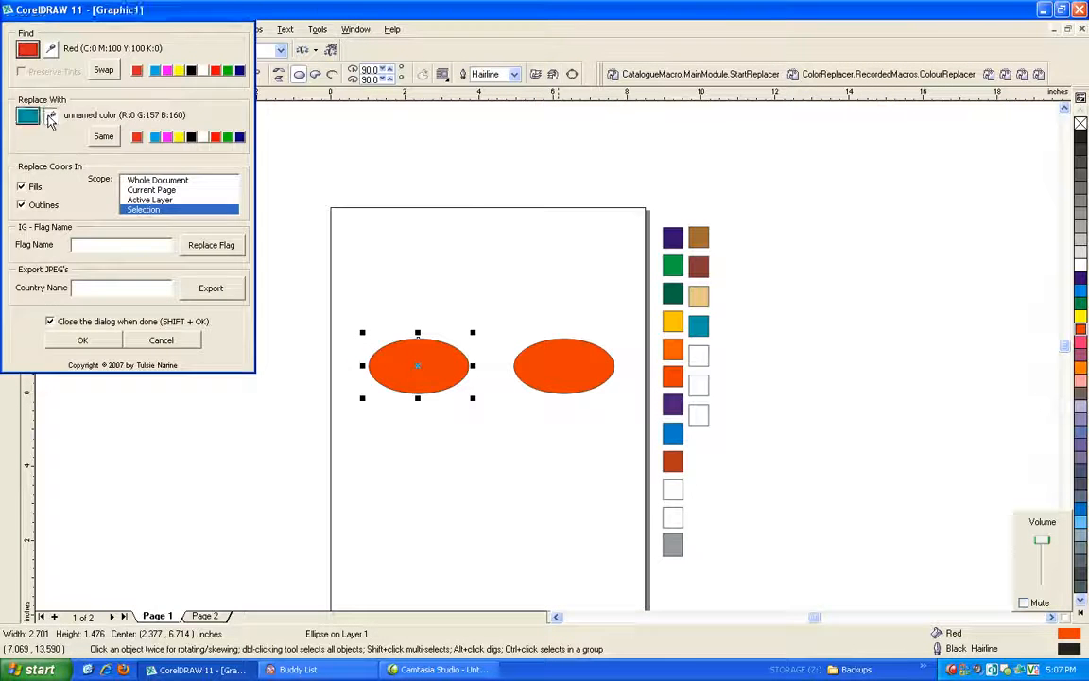
click(673, 325)
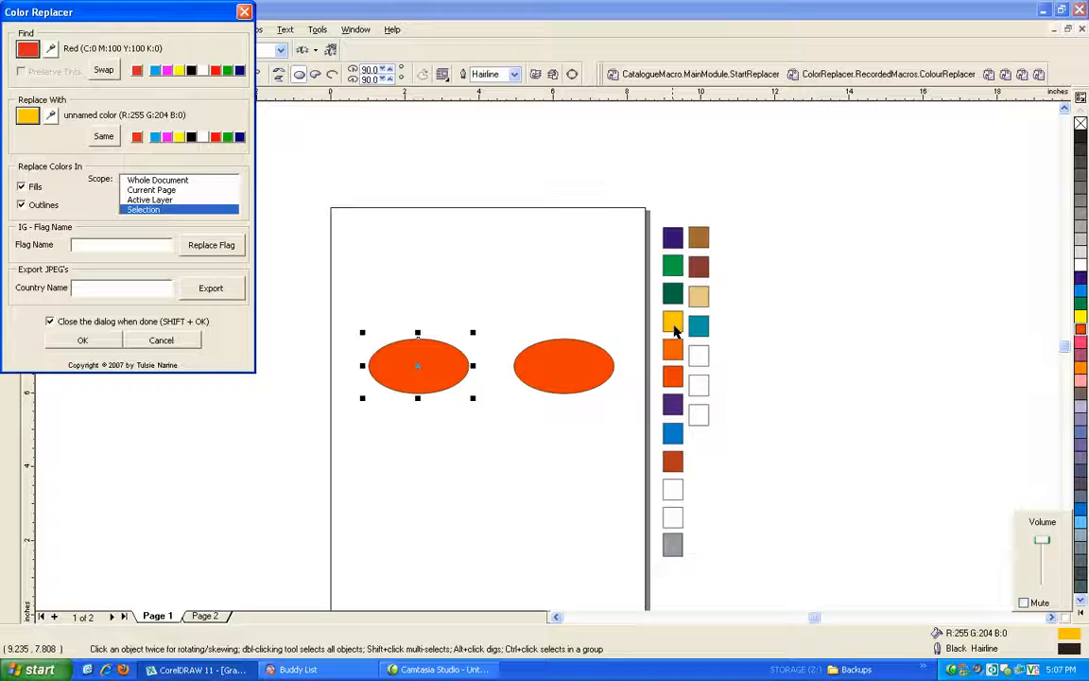
click(82, 341)
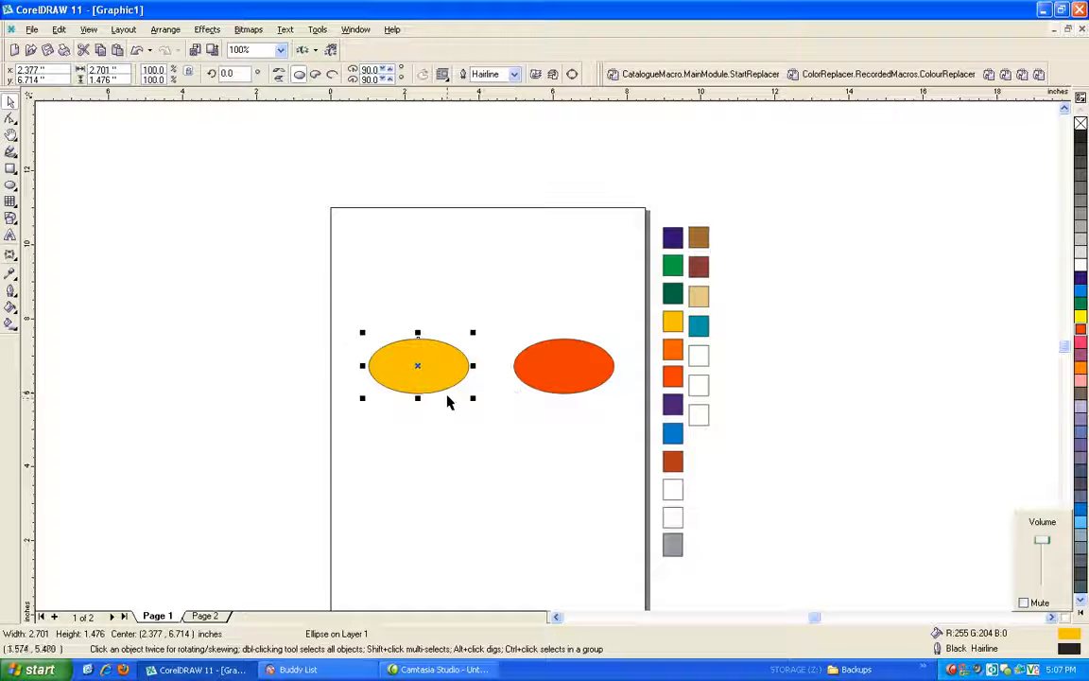
click(548, 471)
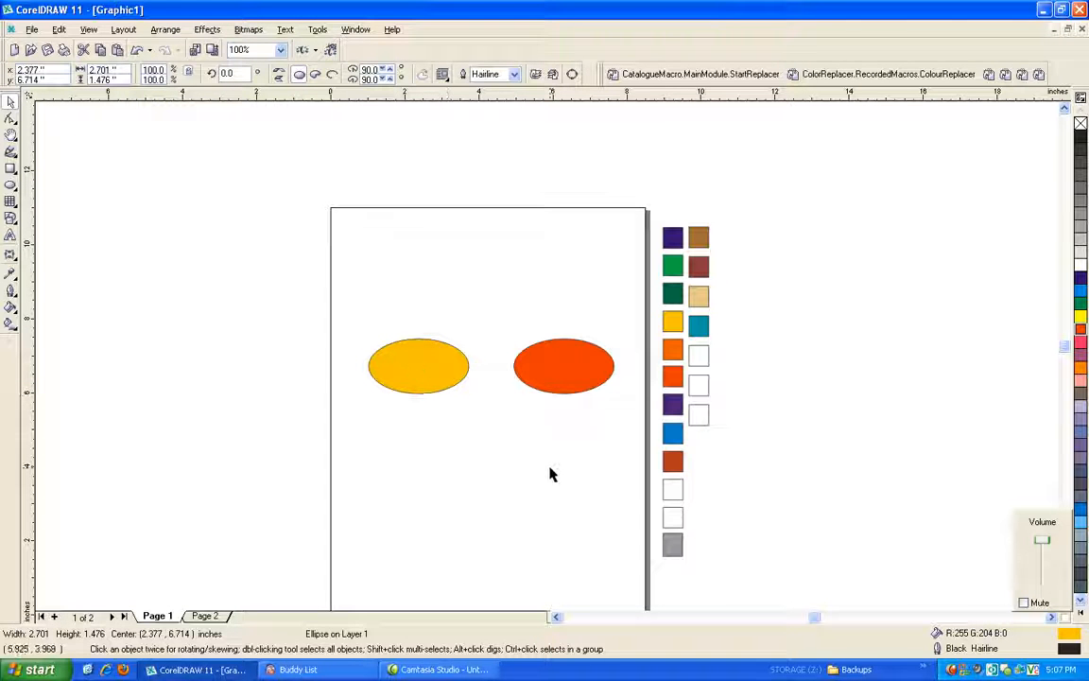
Delete the yellow ellipse and move the remaining red ellipse into its place, centered at about X 2.56 inches.
click(430, 379)
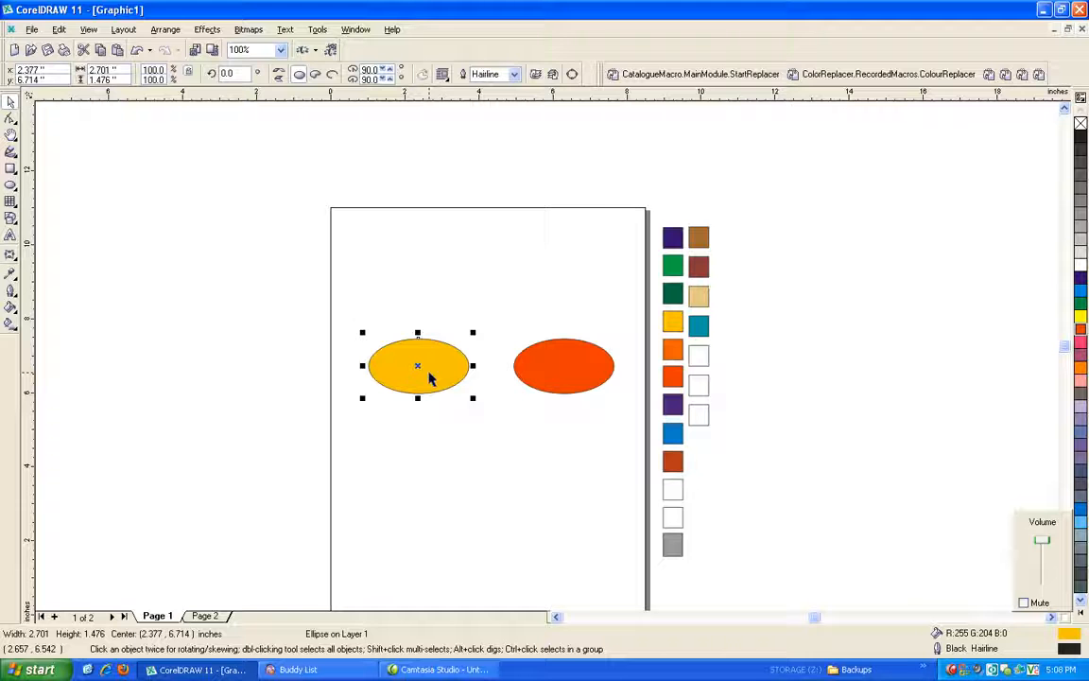
key(Delete)
click(553, 367)
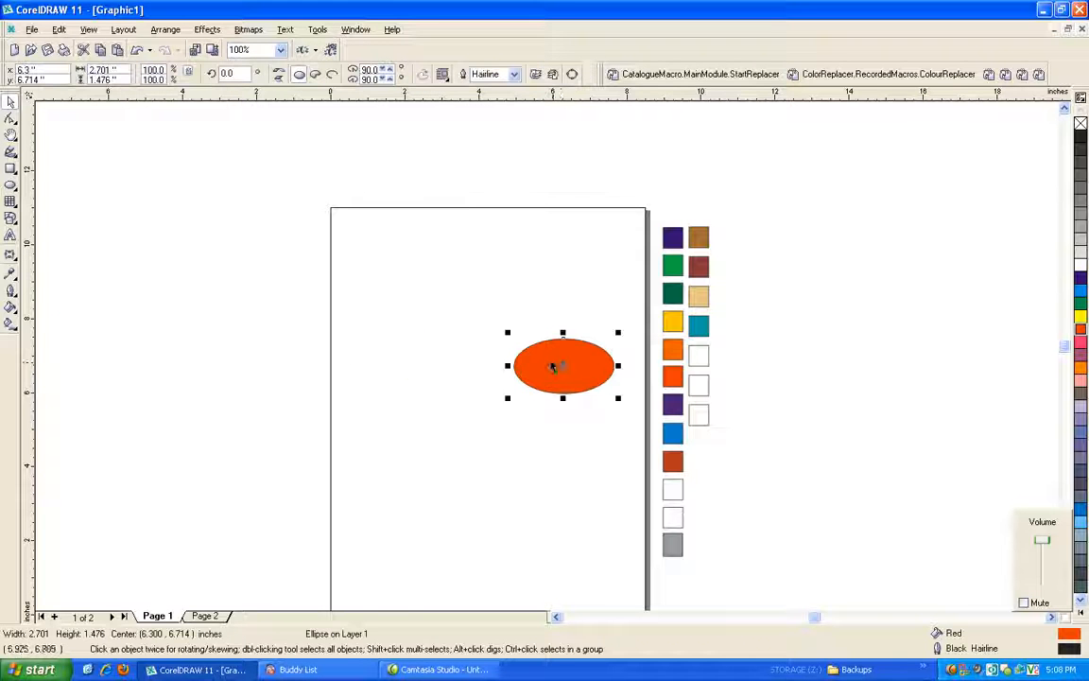
drag(564, 366, 424, 365)
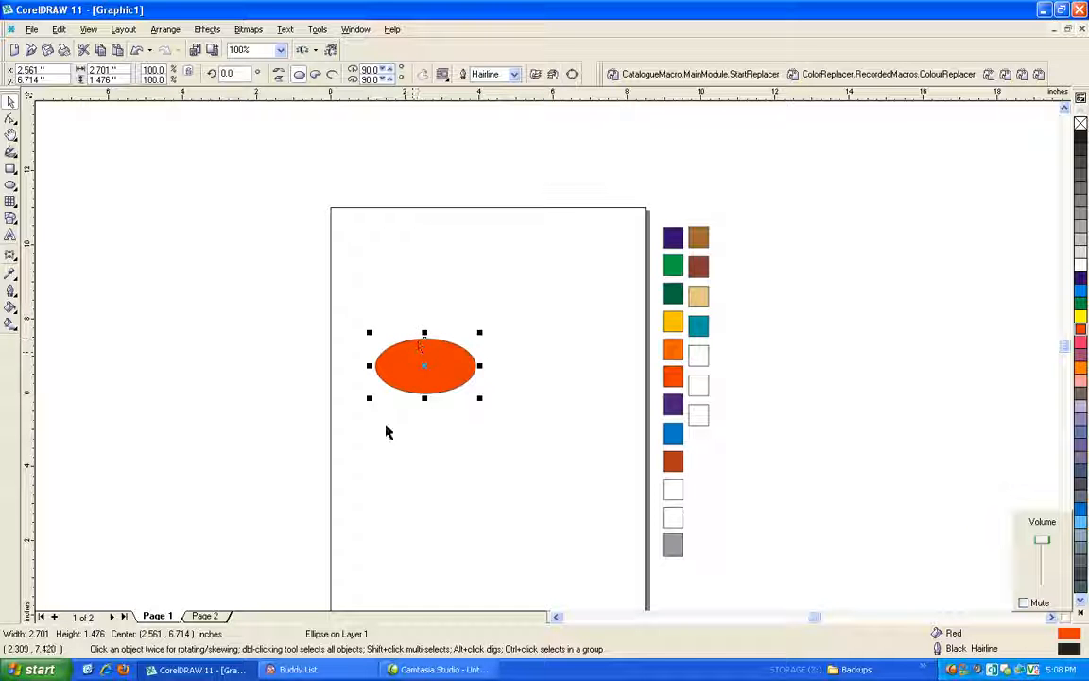
Group all the objects of the EAGLES logo on Page 2, including its rounded black background, and deselect the group.
click(205, 615)
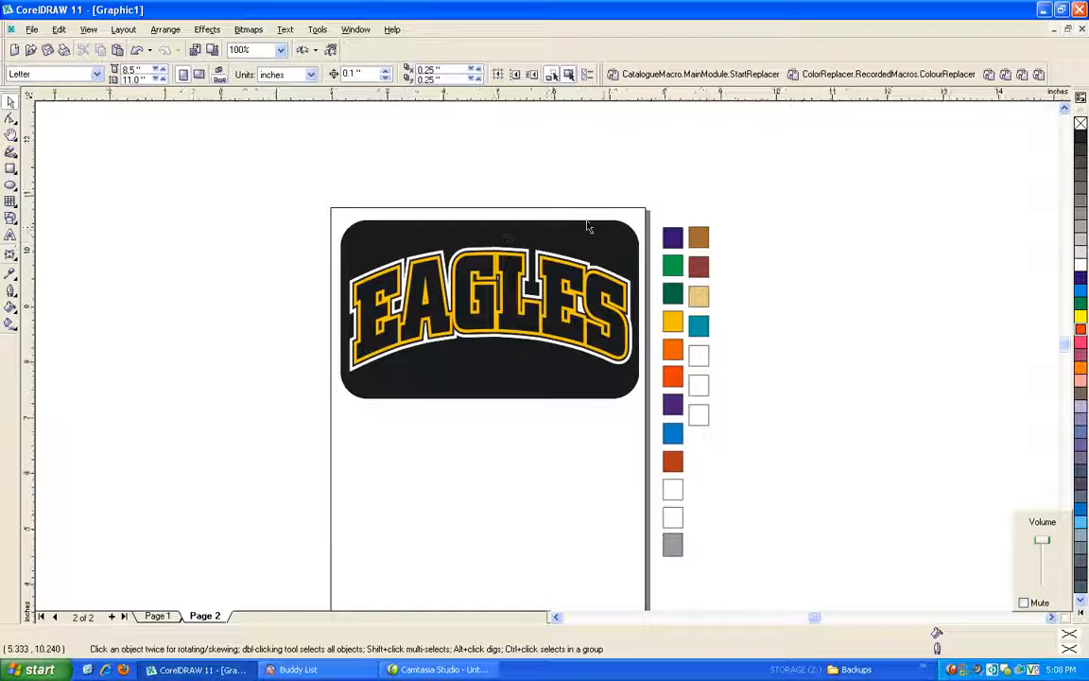
scroll(586, 226, up, 1)
scroll(582, 225, down, 1)
drag(346, 177, 674, 403)
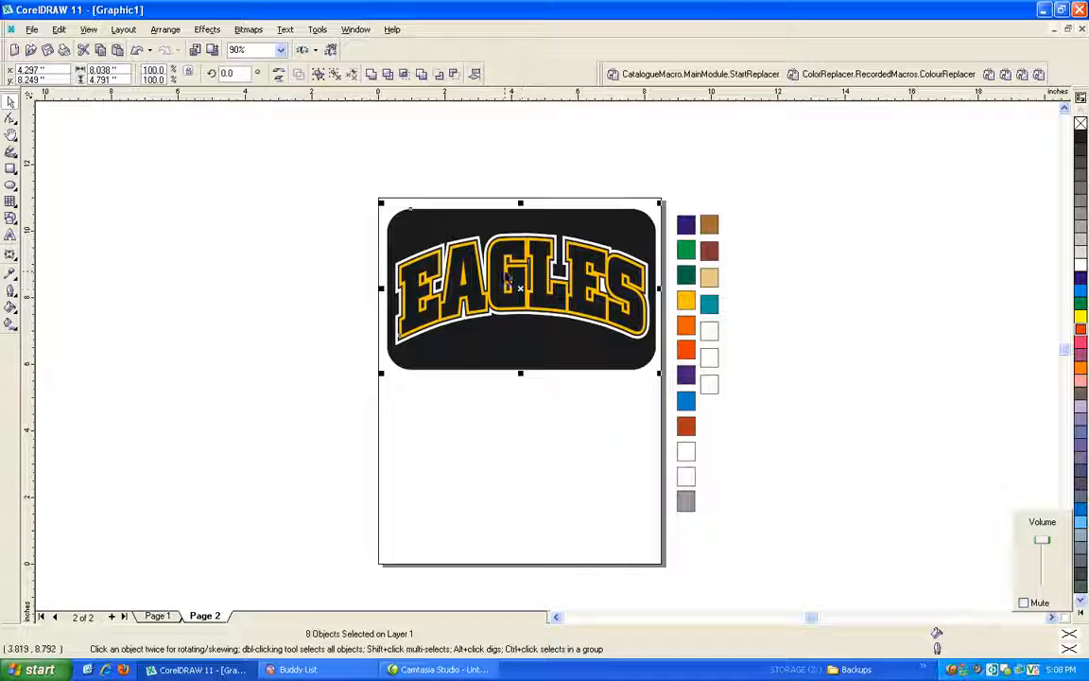
right_click(508, 280)
click(525, 319)
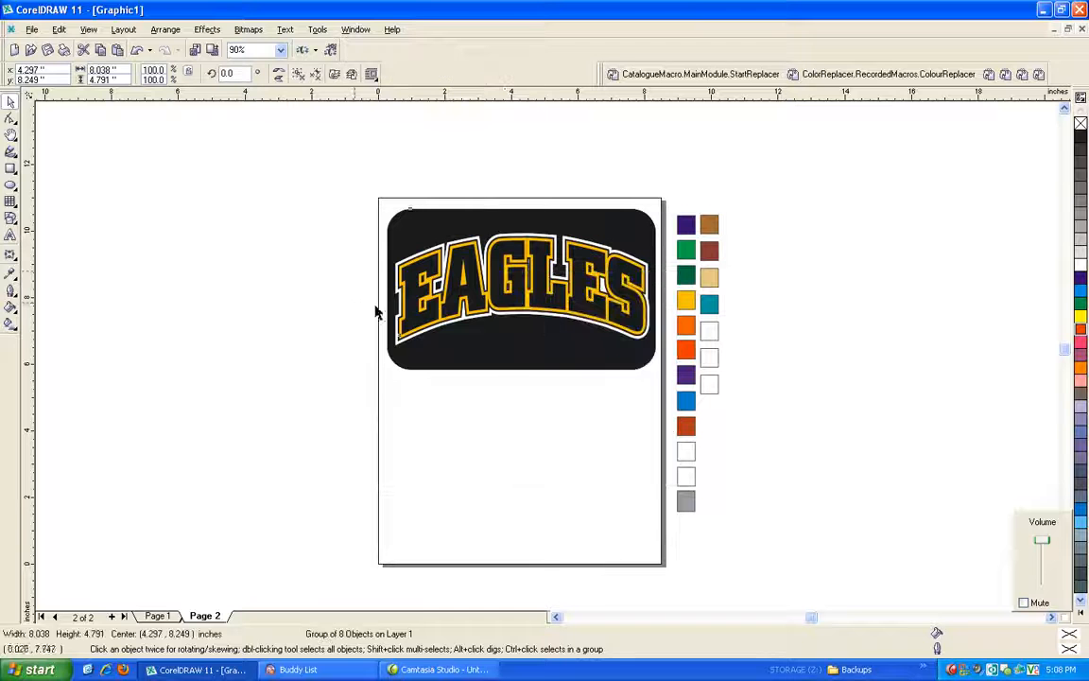
click(321, 274)
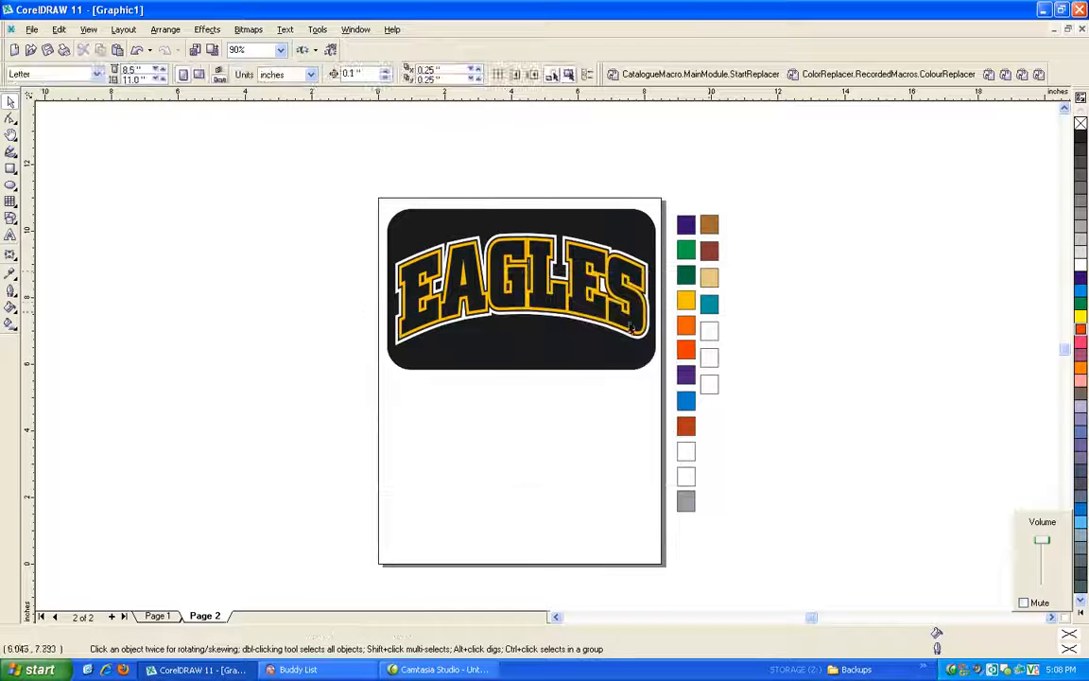
Use the ColourReplacer macro to replace the logo's black with the dark green swatch color (R:0 G:102 B:51) on the current page.
click(821, 76)
click(51, 48)
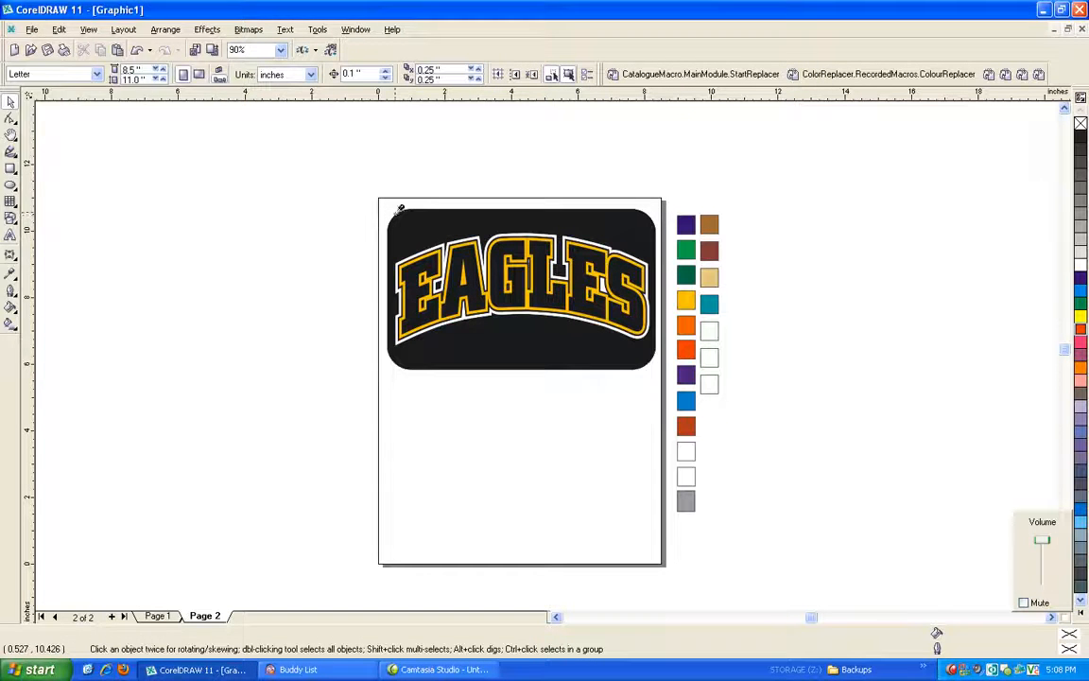
click(411, 230)
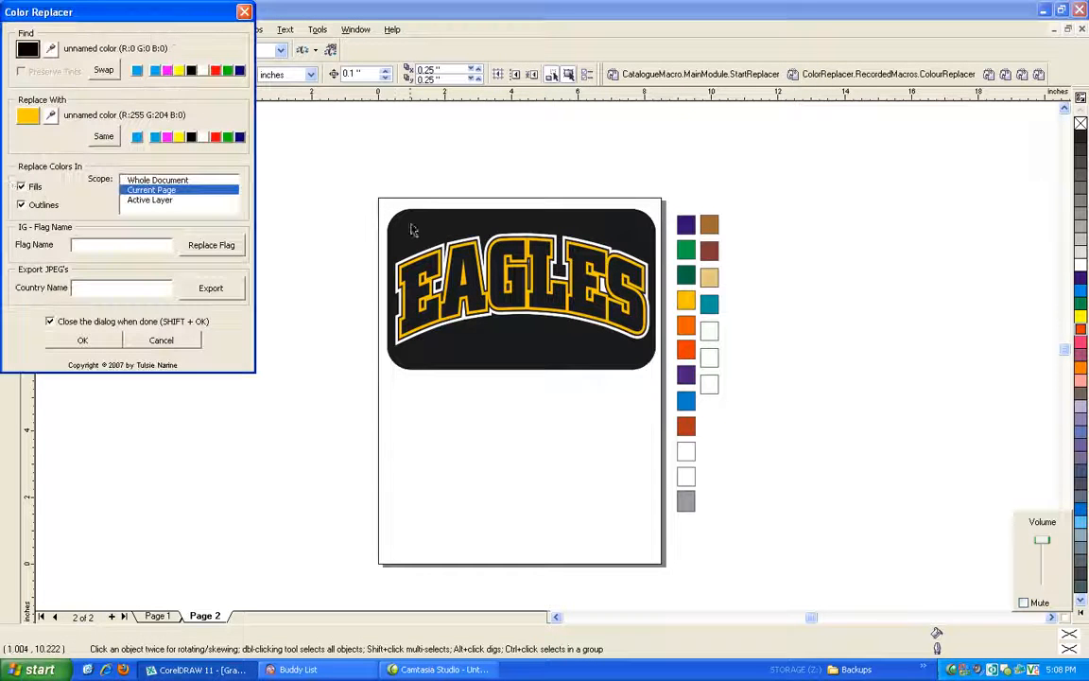
click(52, 118)
click(687, 276)
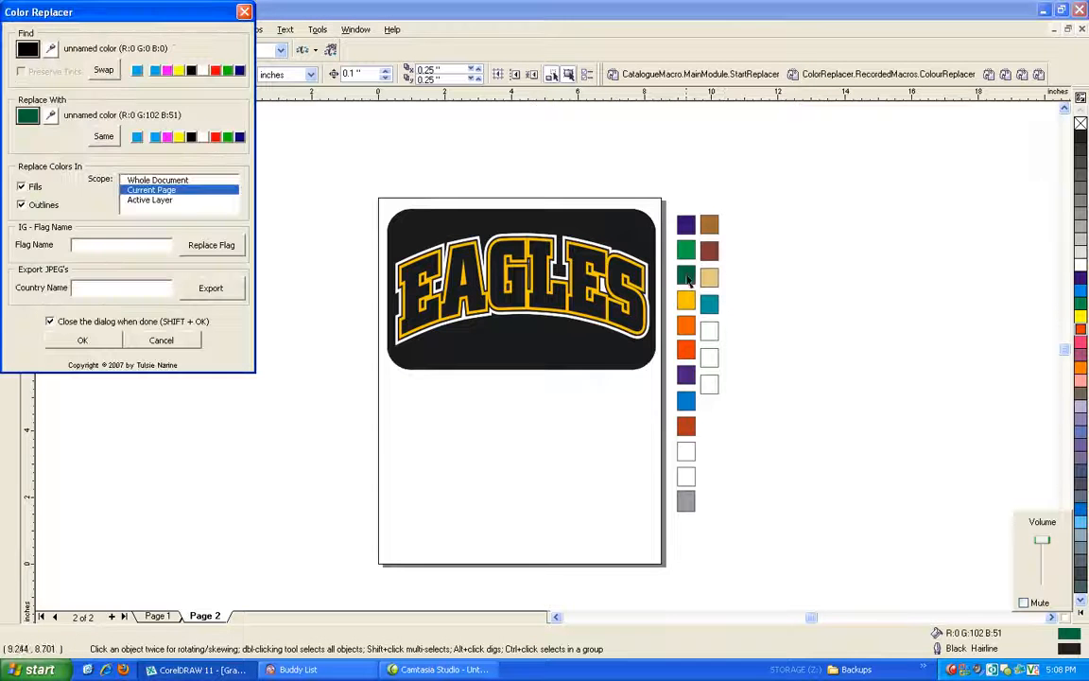
click(112, 343)
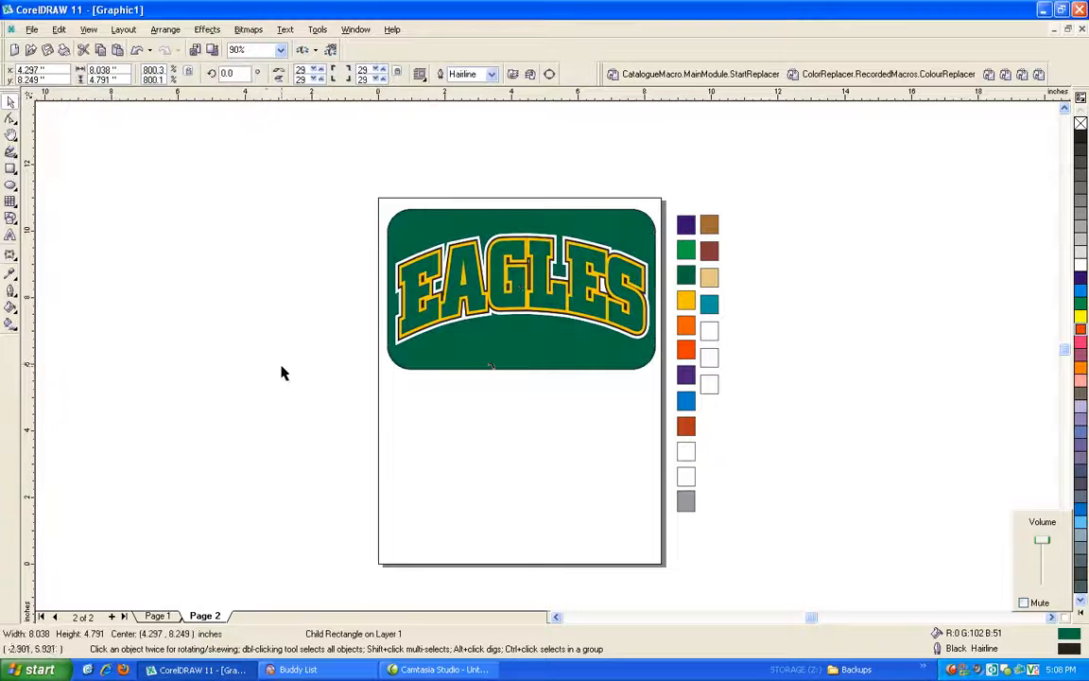
scroll(533, 274, up, 2)
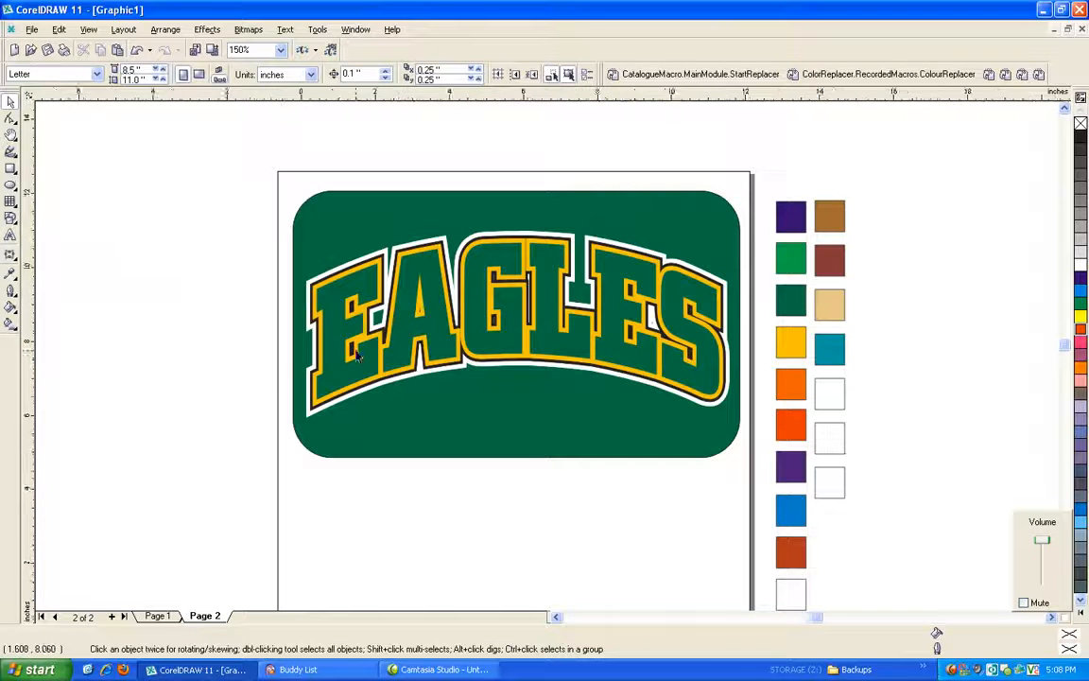
scroll(358, 354, down, 2)
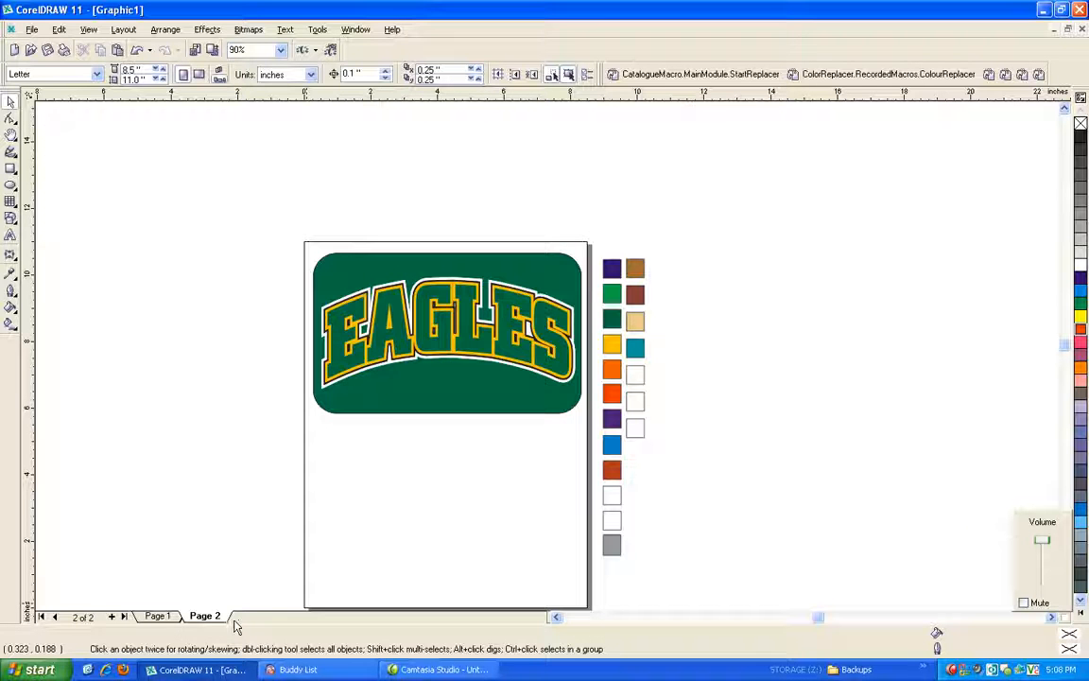
Delete the red ellipse from Page 1.
click(158, 617)
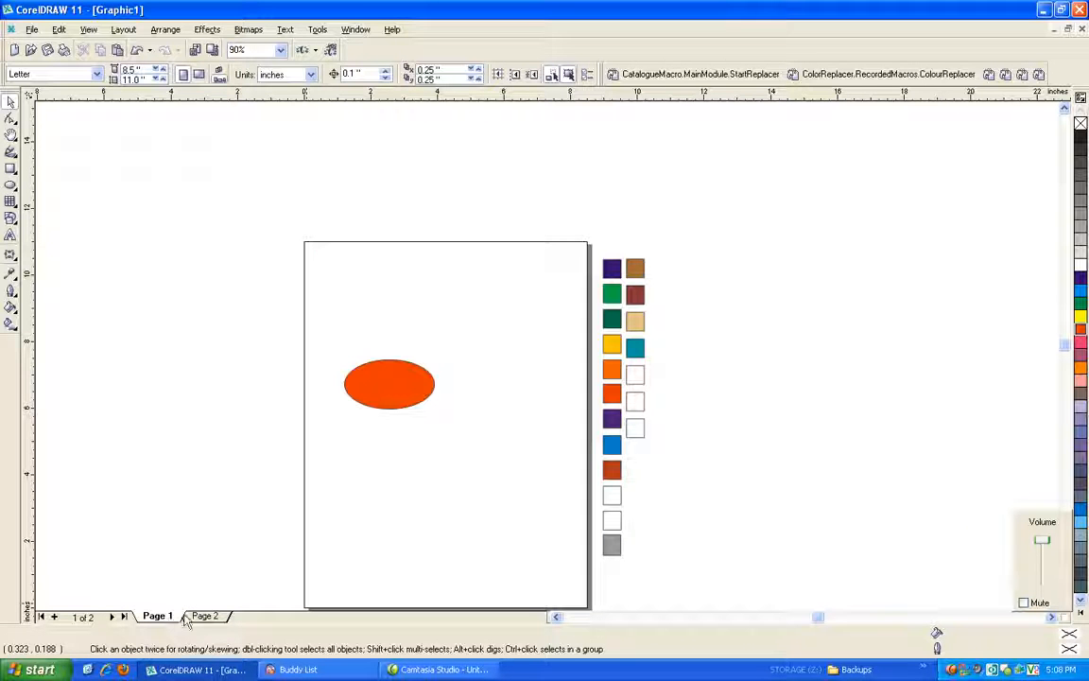
click(426, 383)
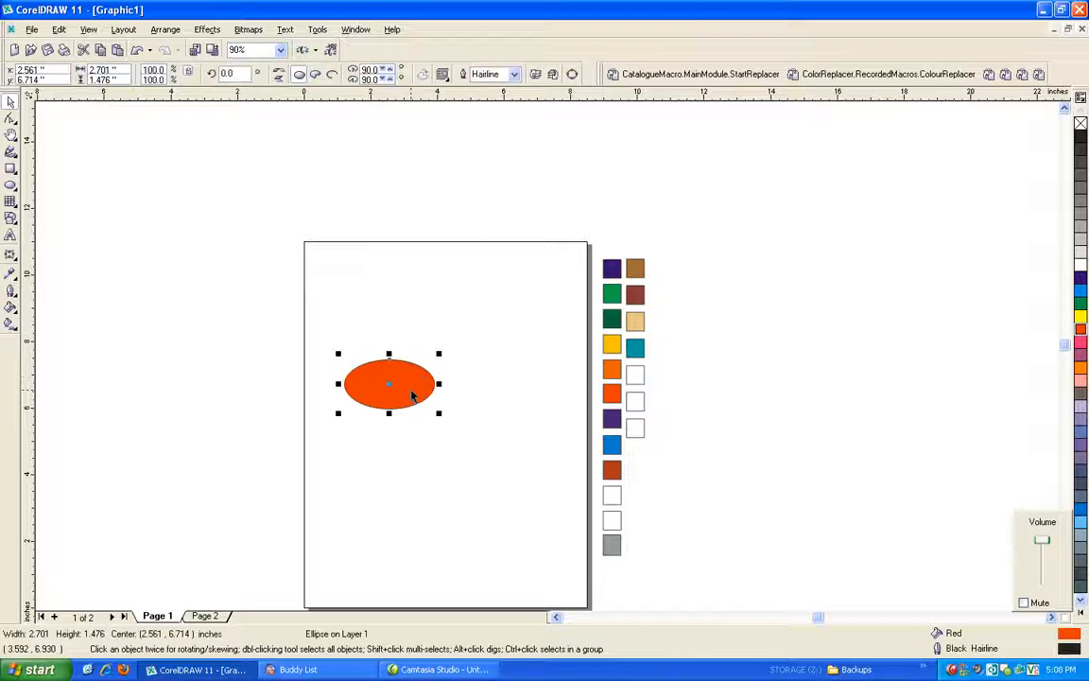
key(Delete)
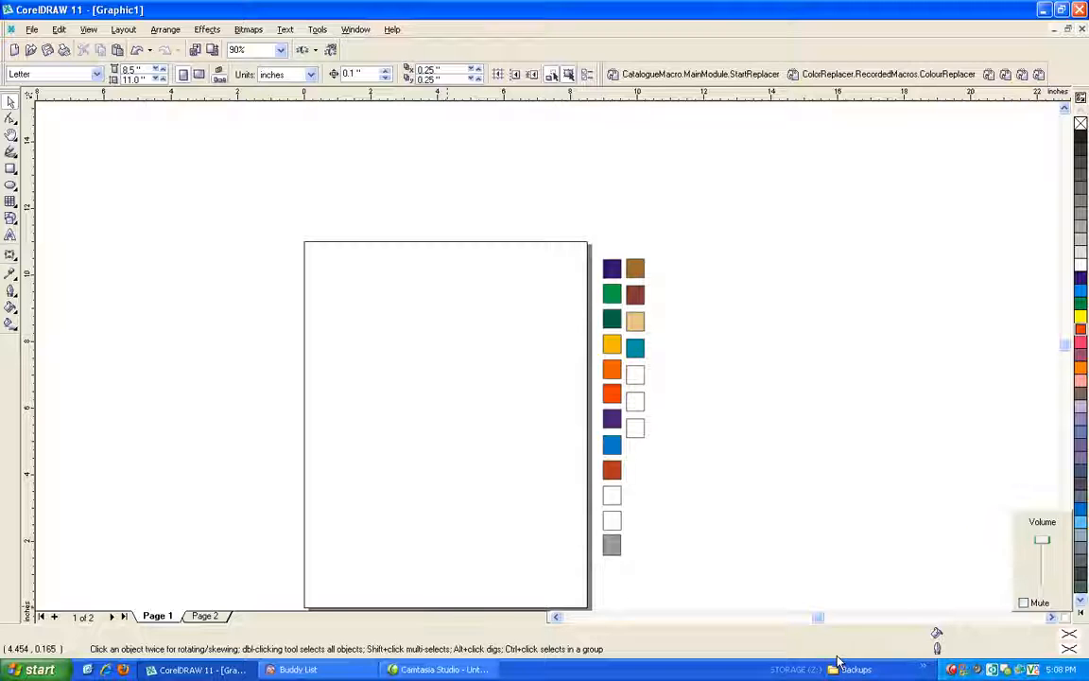
Switch to the open document black and gold.cdr.
key(ctrl+Tab)
key(ctrl+Tab)
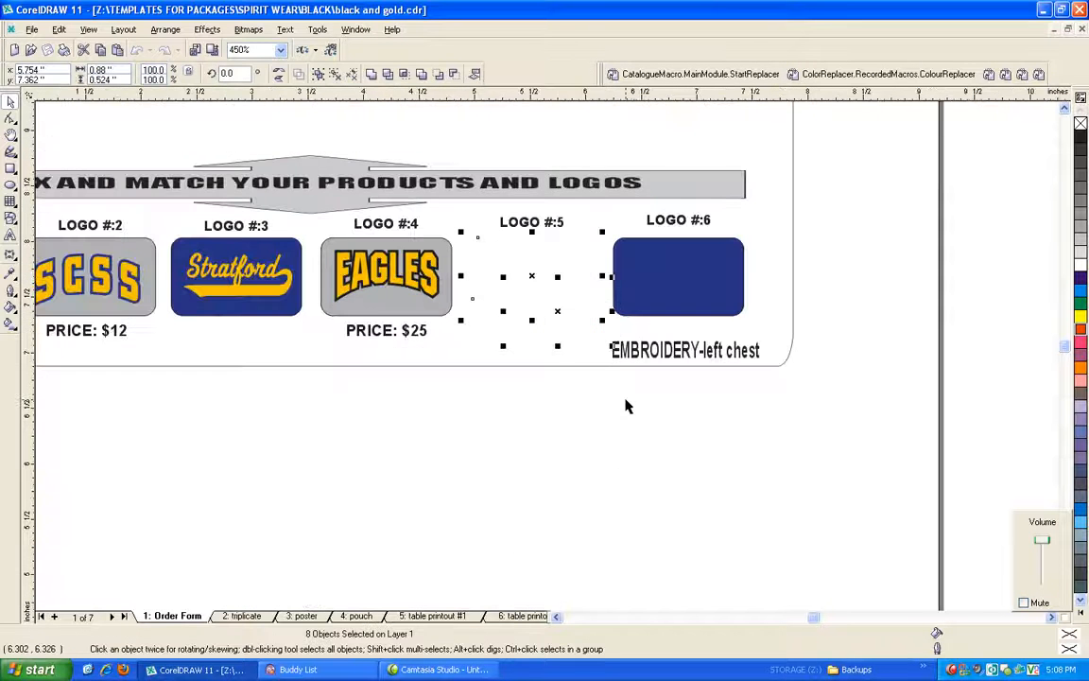
Use the ColourReplacer macro to replace yellow (R:255 G:204 B:0) with the orange swatch color (R:255 G:102 B:0) in the current selection.
scroll(625, 405, down, 3)
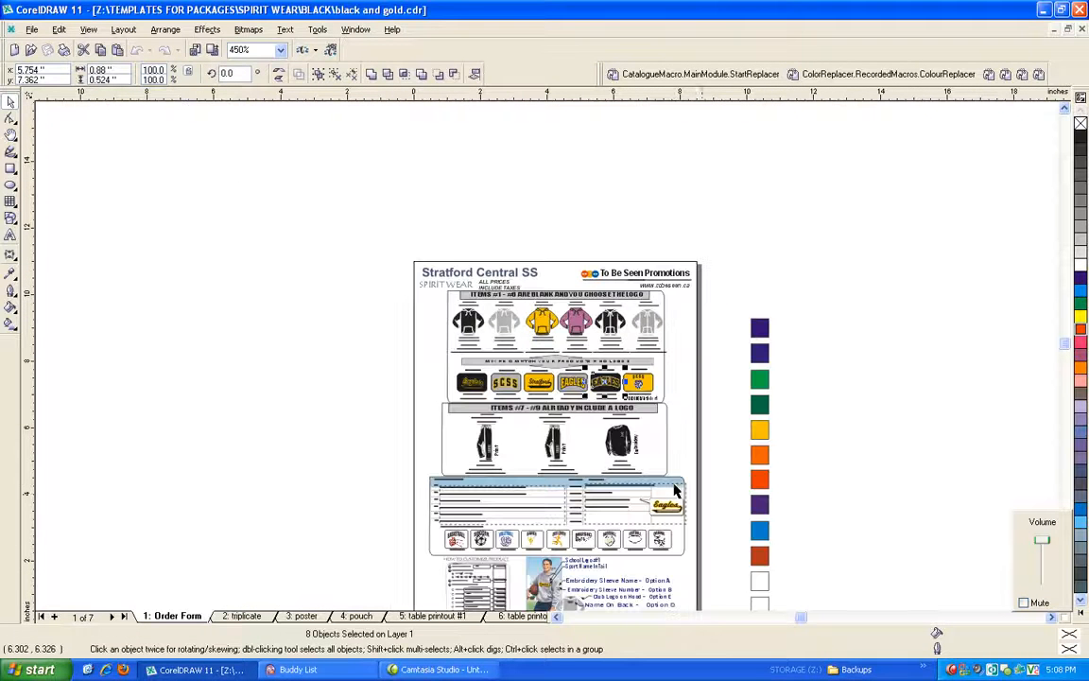
click(1029, 517)
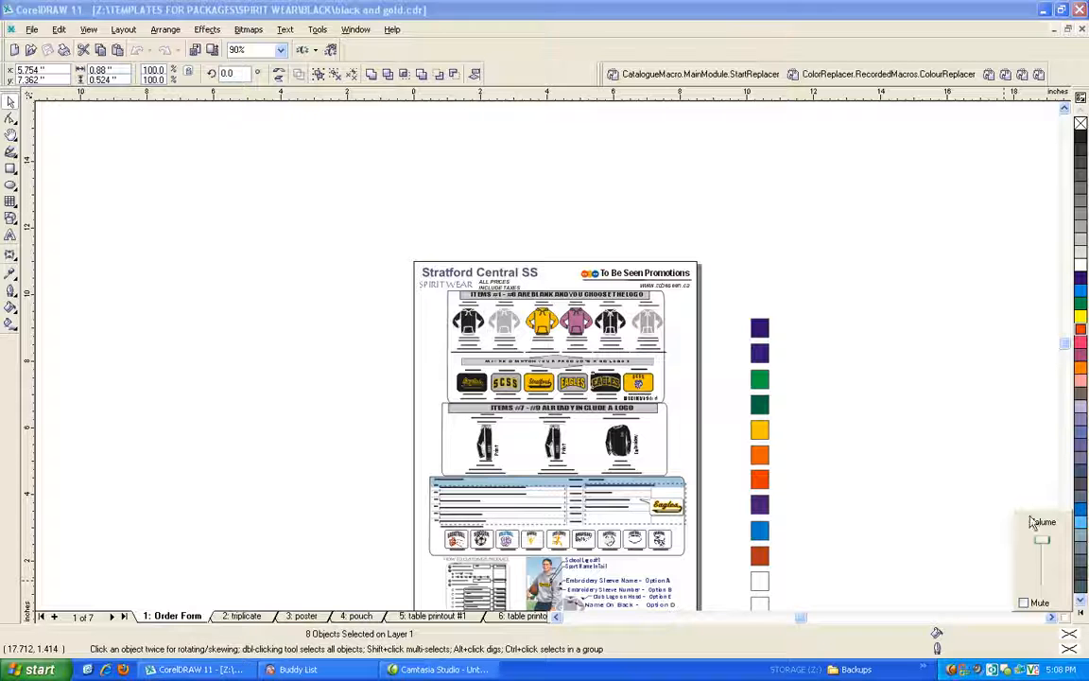
click(888, 456)
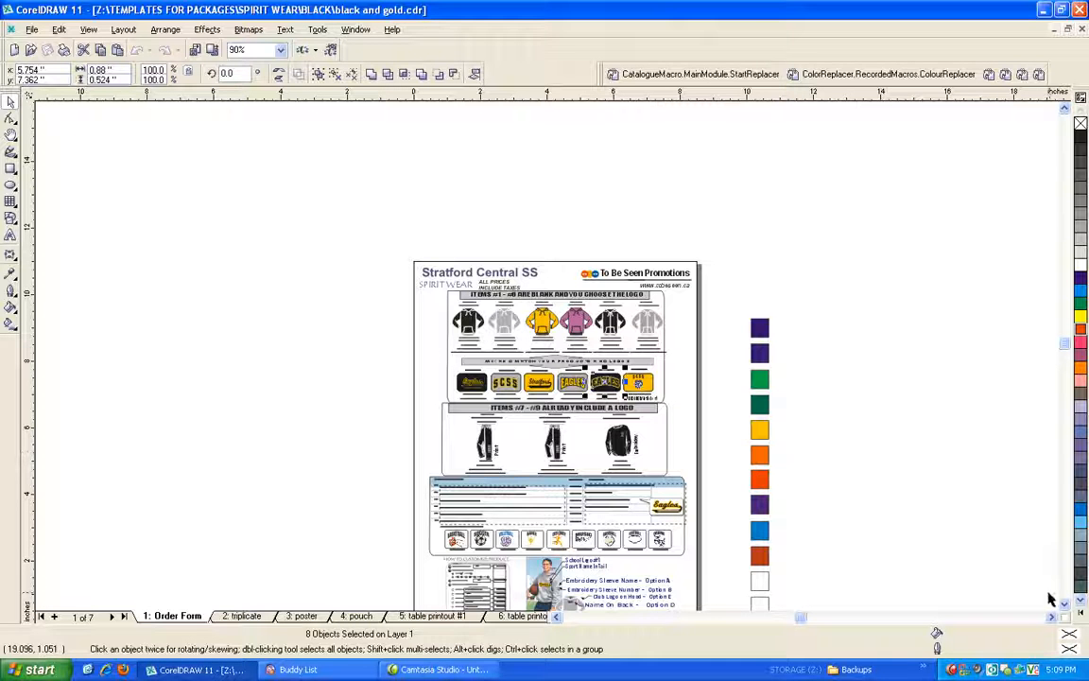
scroll(898, 544, down, 2)
scroll(832, 531, up, 1)
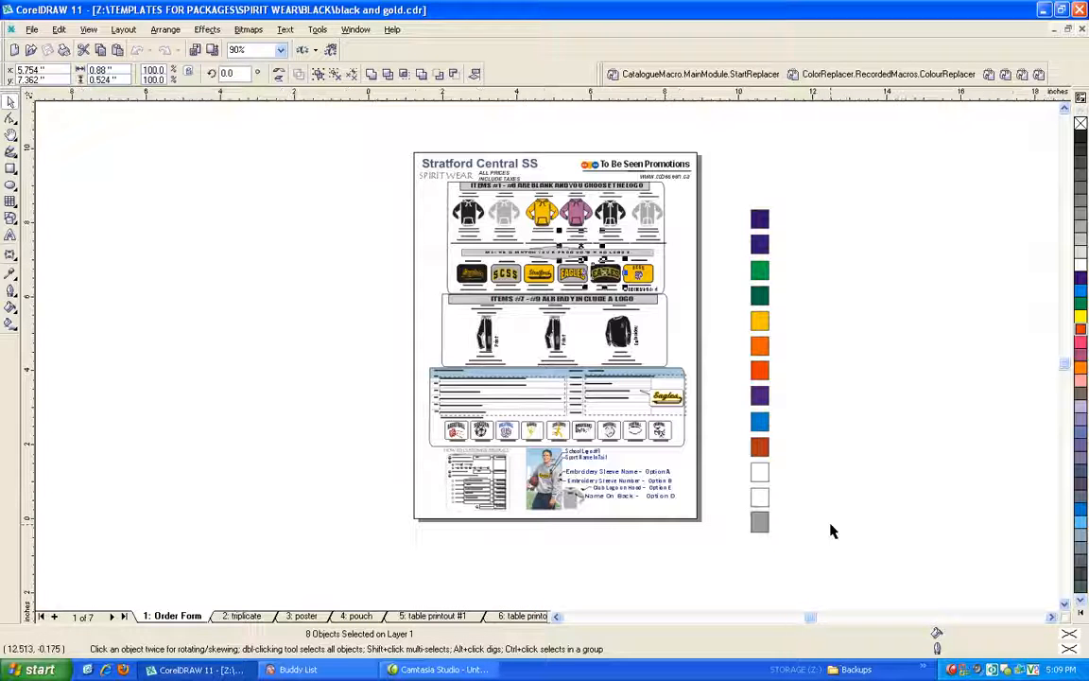
scroll(692, 360, down, 1)
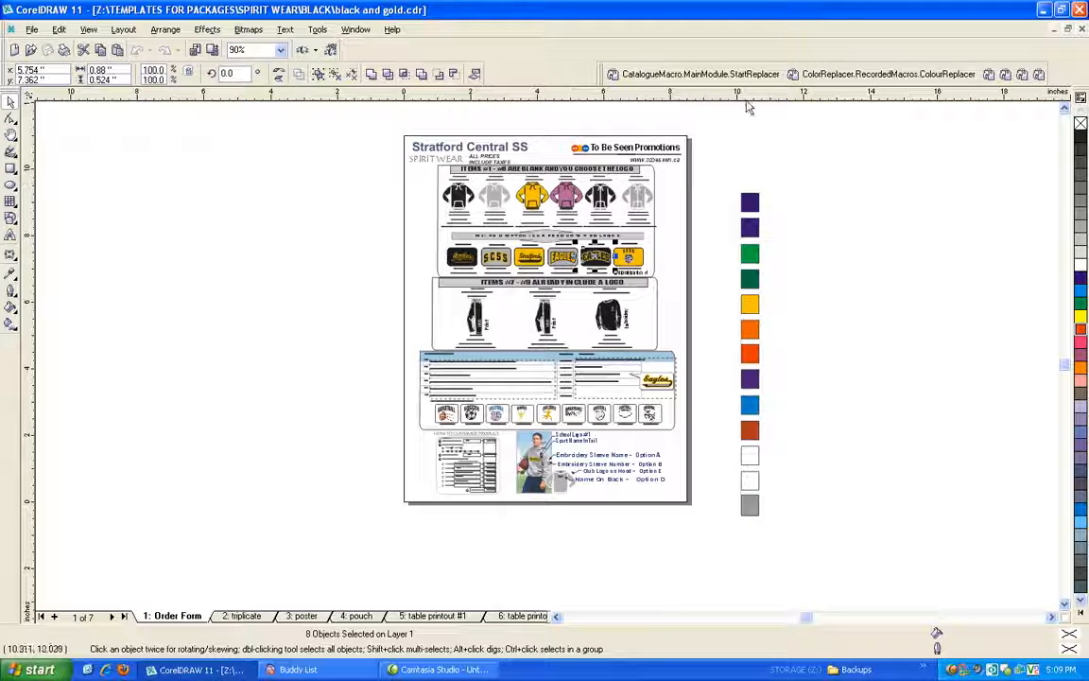
click(836, 75)
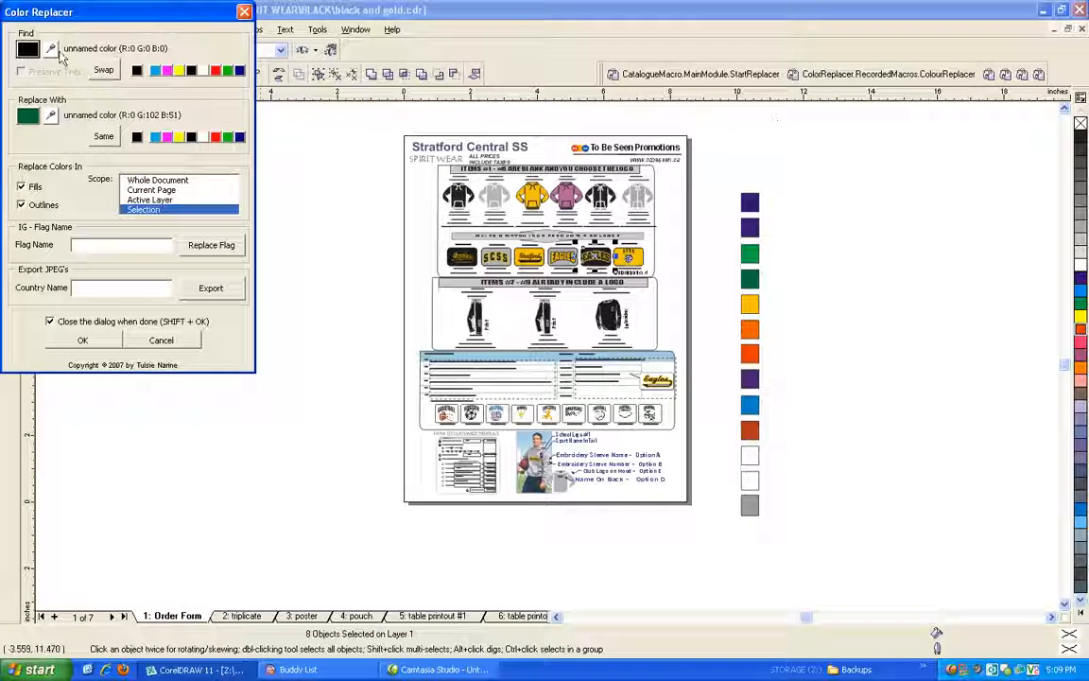
click(52, 50)
click(532, 187)
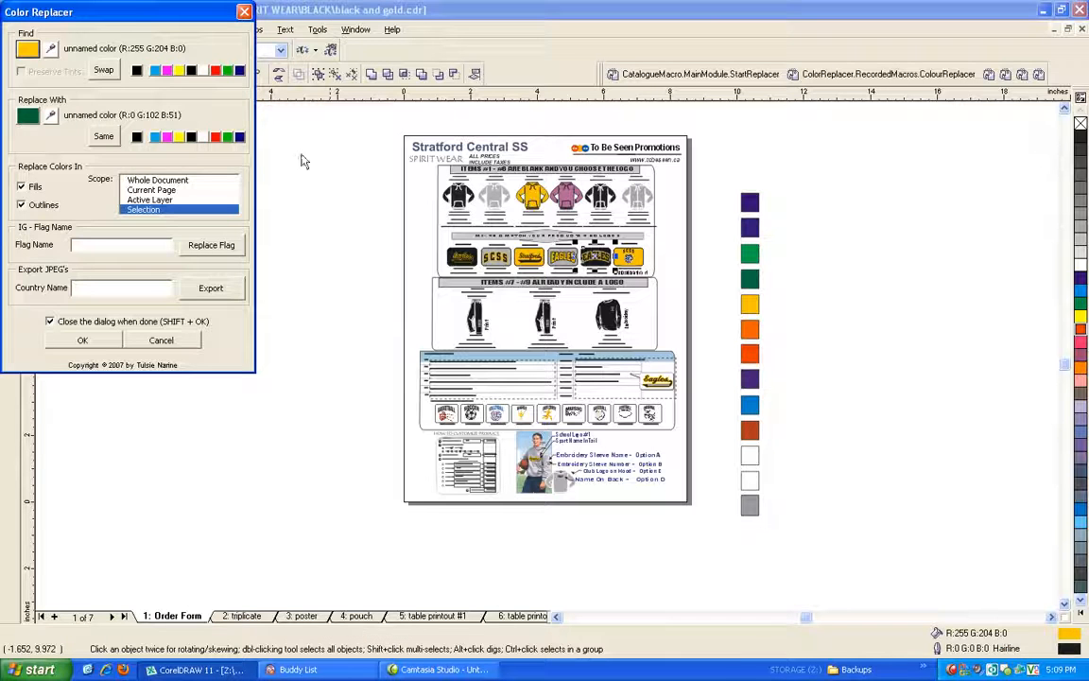
click(50, 115)
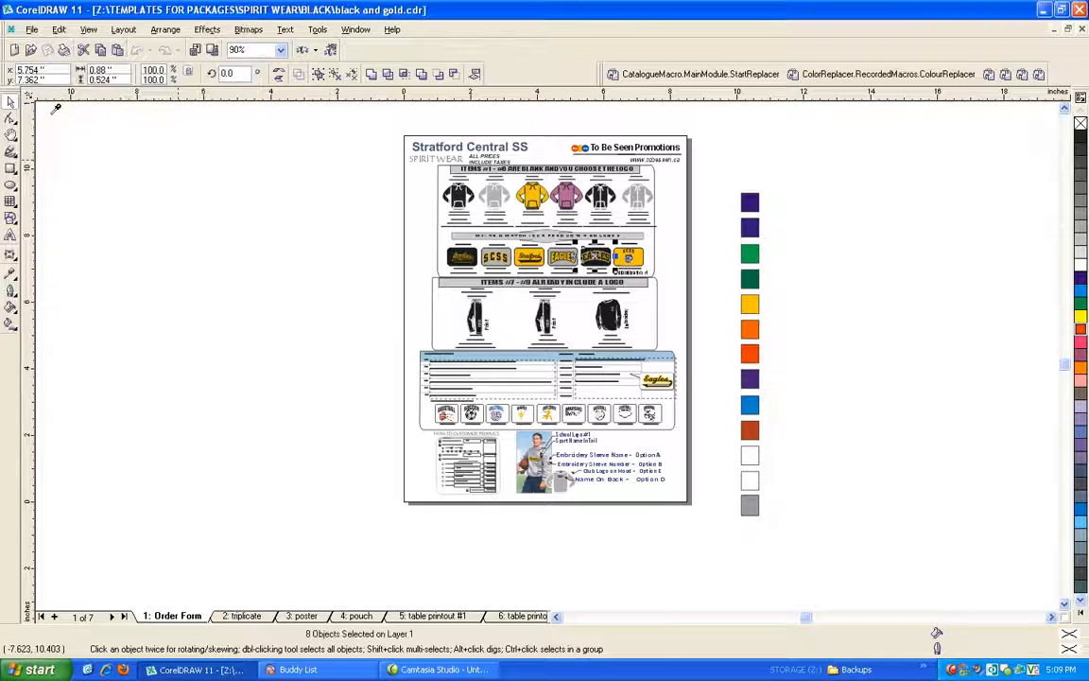
click(754, 327)
click(104, 339)
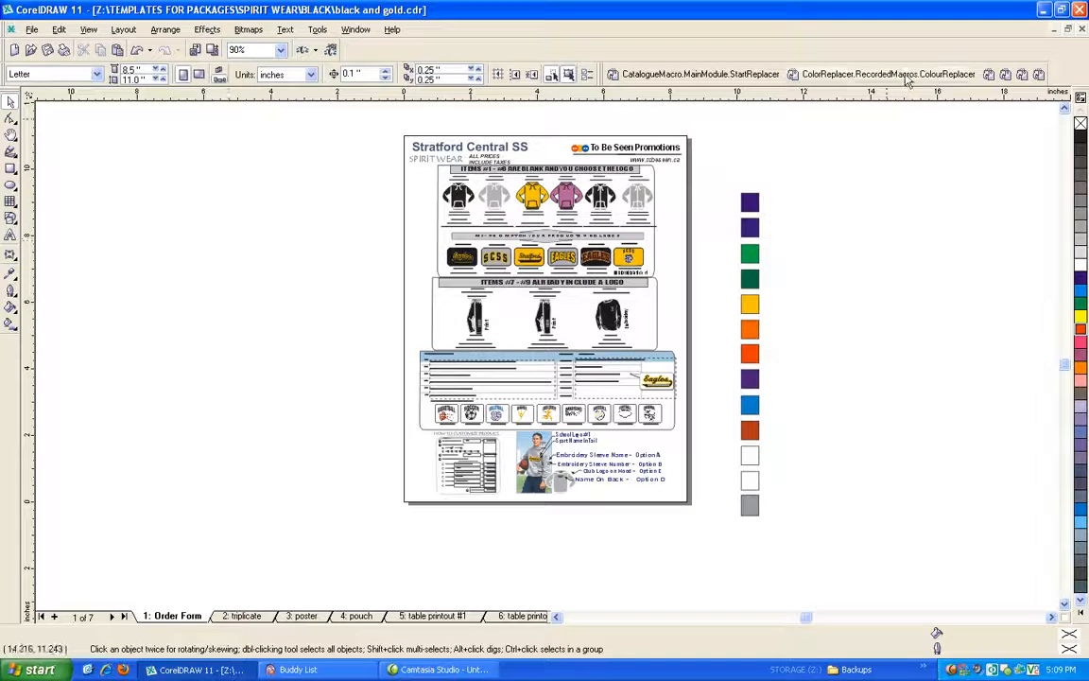
Run the same yellow-to-orange replacement on the current page and check the poster and pouch pages before returning to the Order Form.
click(815, 74)
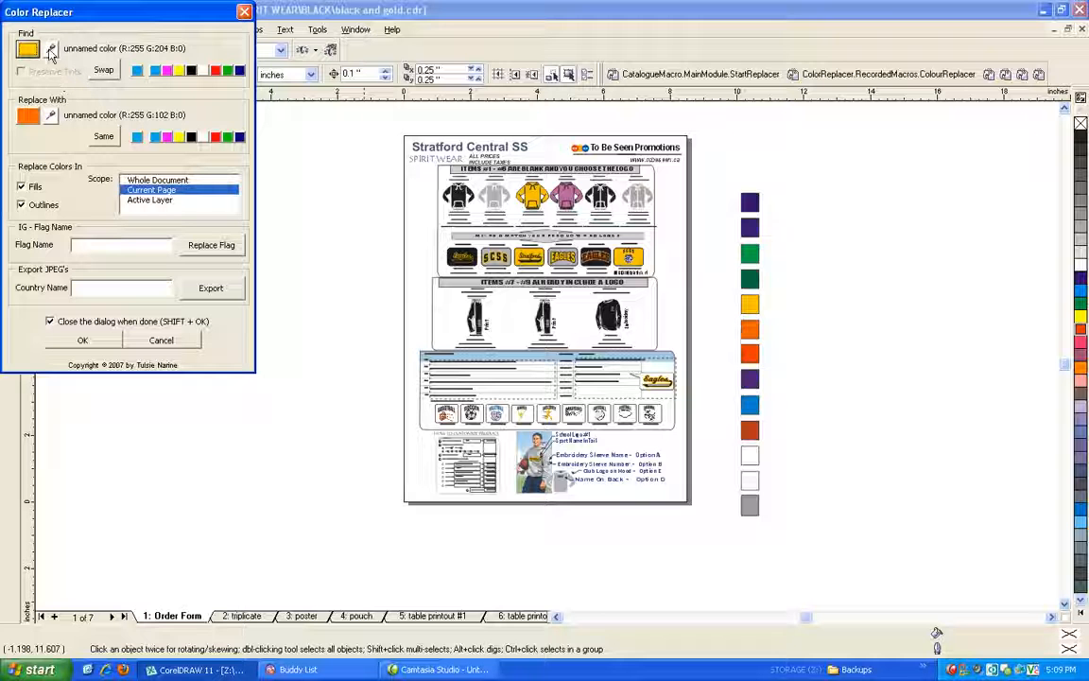
click(83, 341)
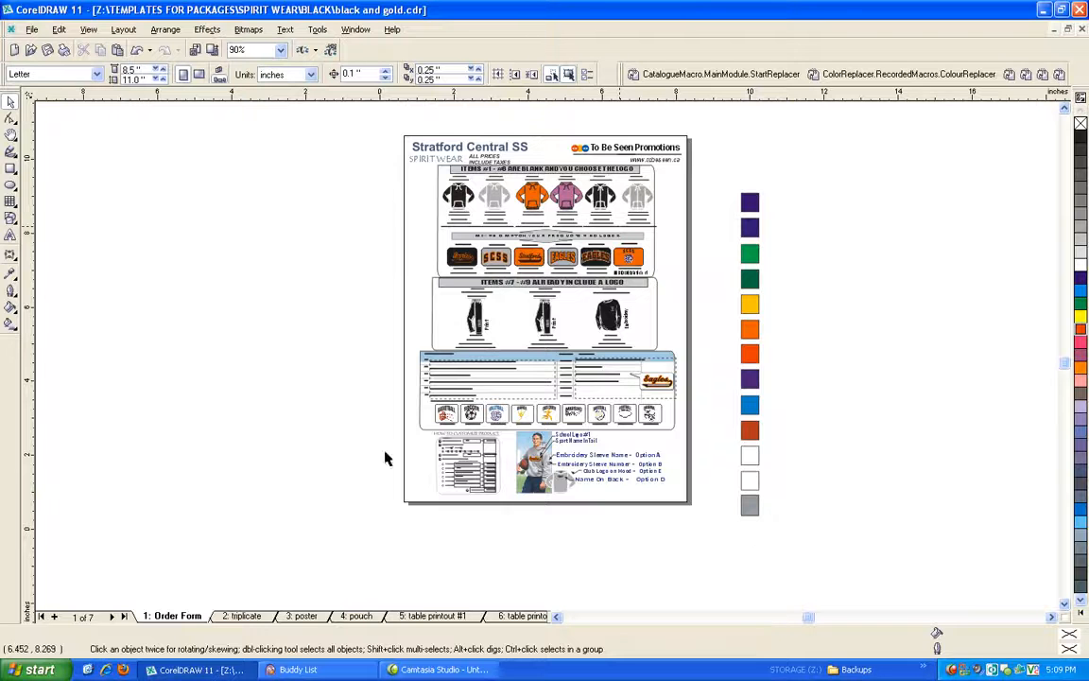
click(315, 615)
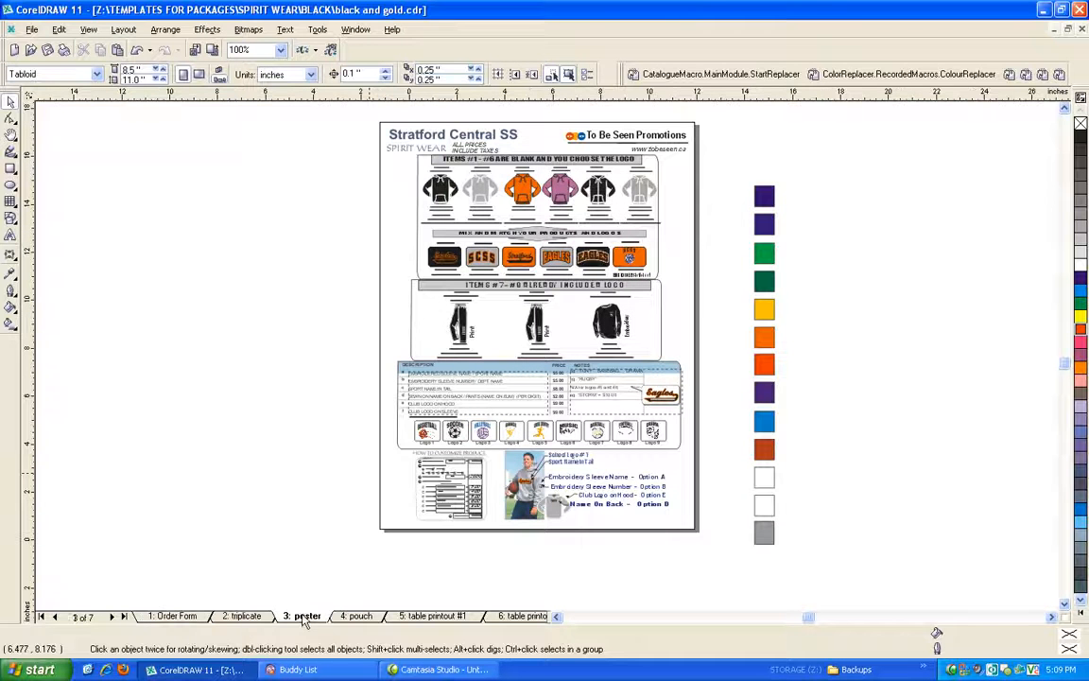
click(357, 615)
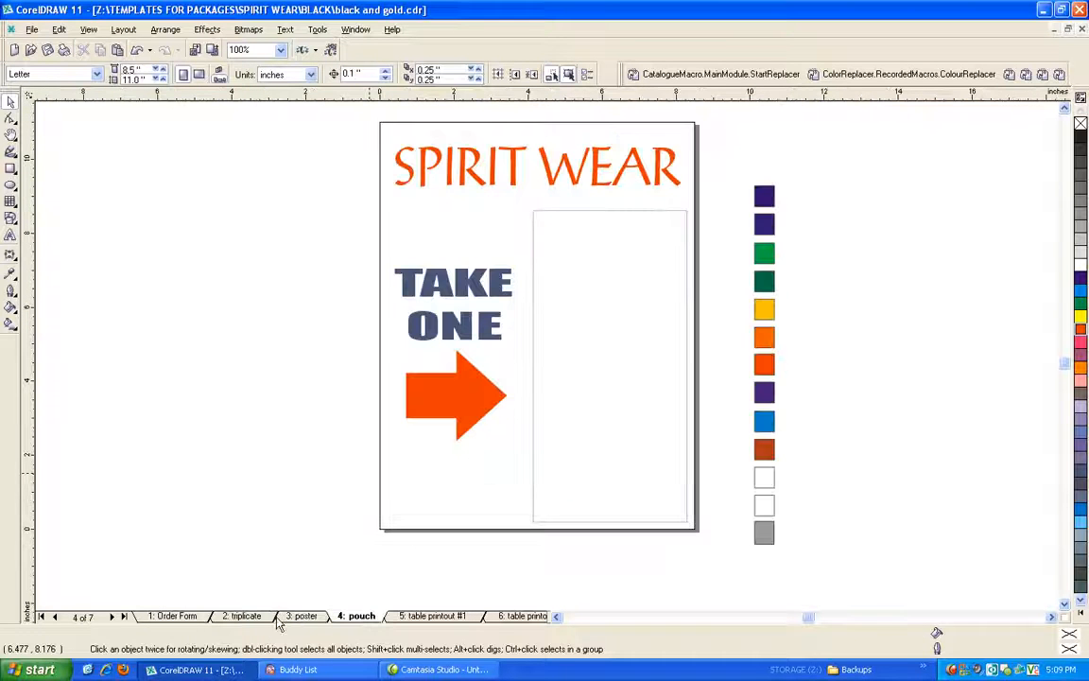
click(247, 616)
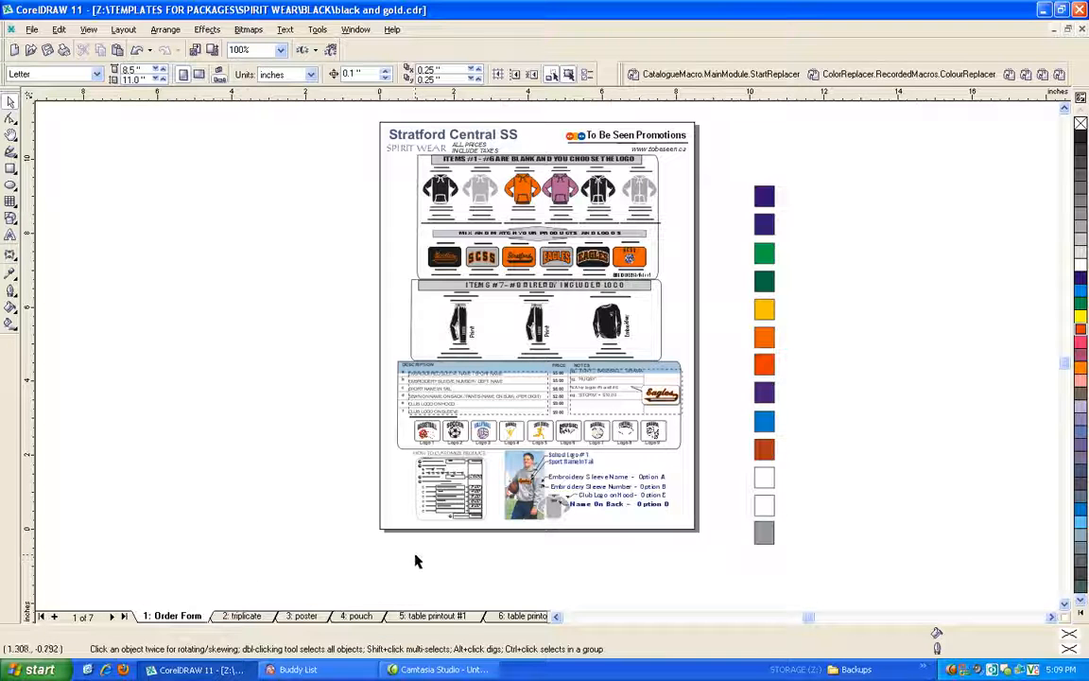
Replace orange (R:255 G:102 B:0) with the navy swatch color (R:0 G:0 B:102) only in the selected hoodie section, and deselect it.
drag(346, 161, 683, 234)
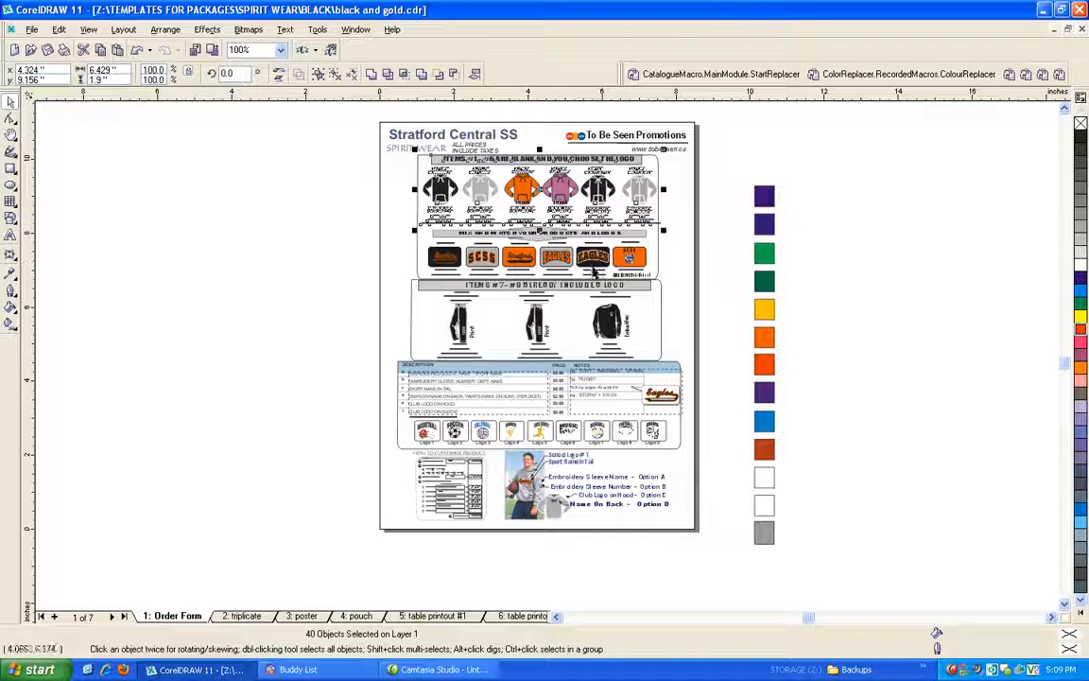
click(851, 73)
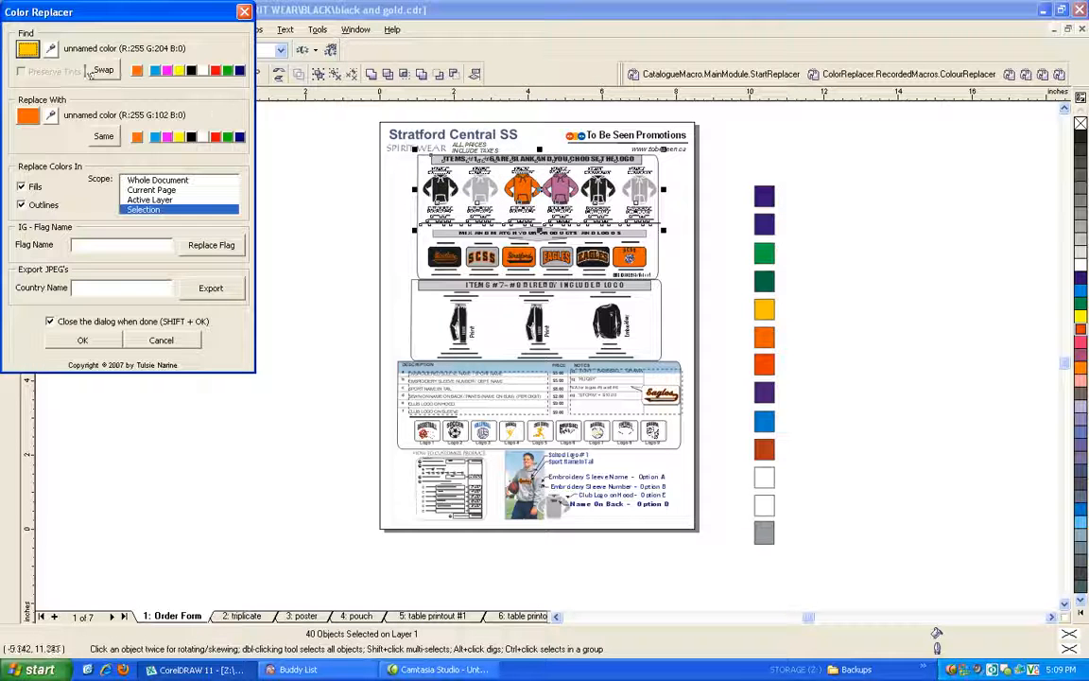
click(52, 49)
click(523, 186)
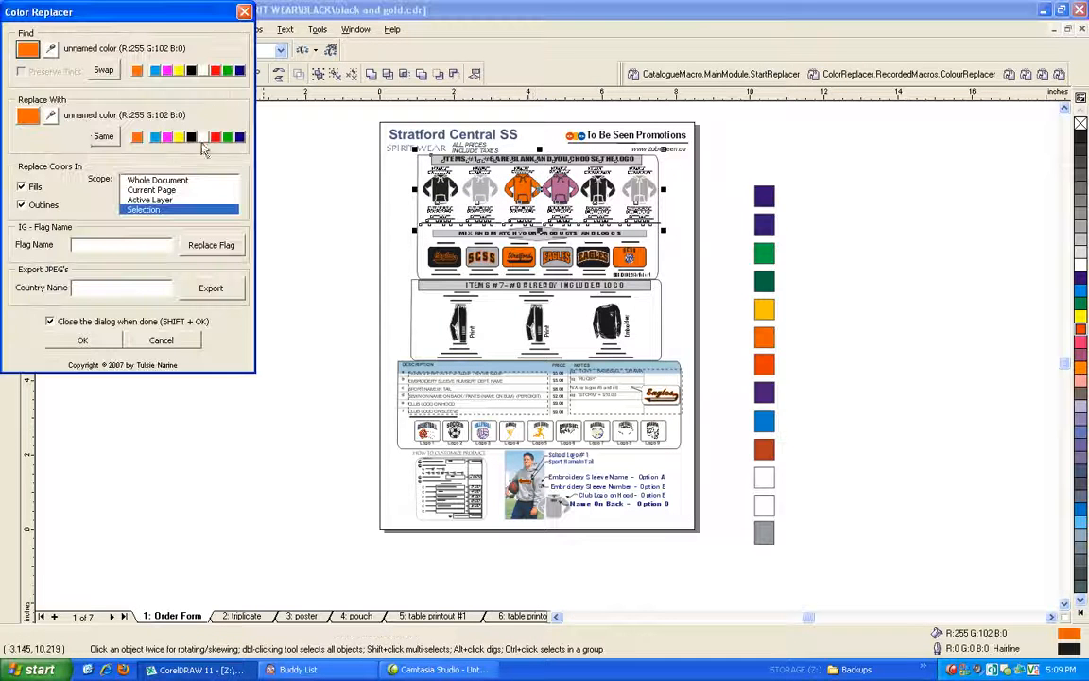
click(54, 115)
click(765, 197)
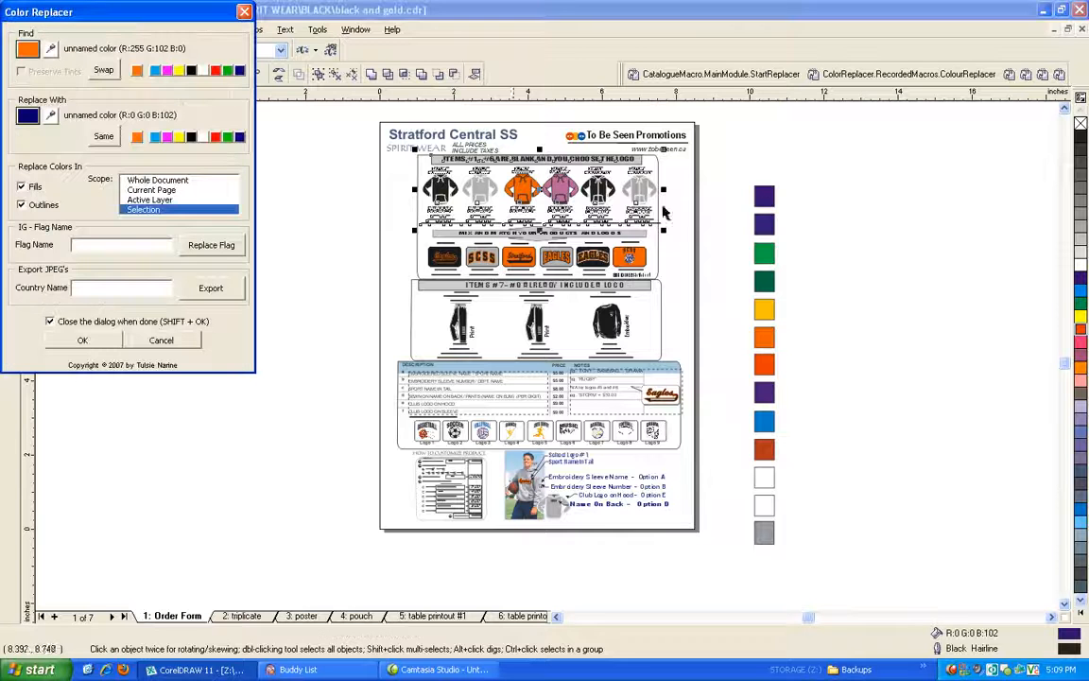
click(82, 342)
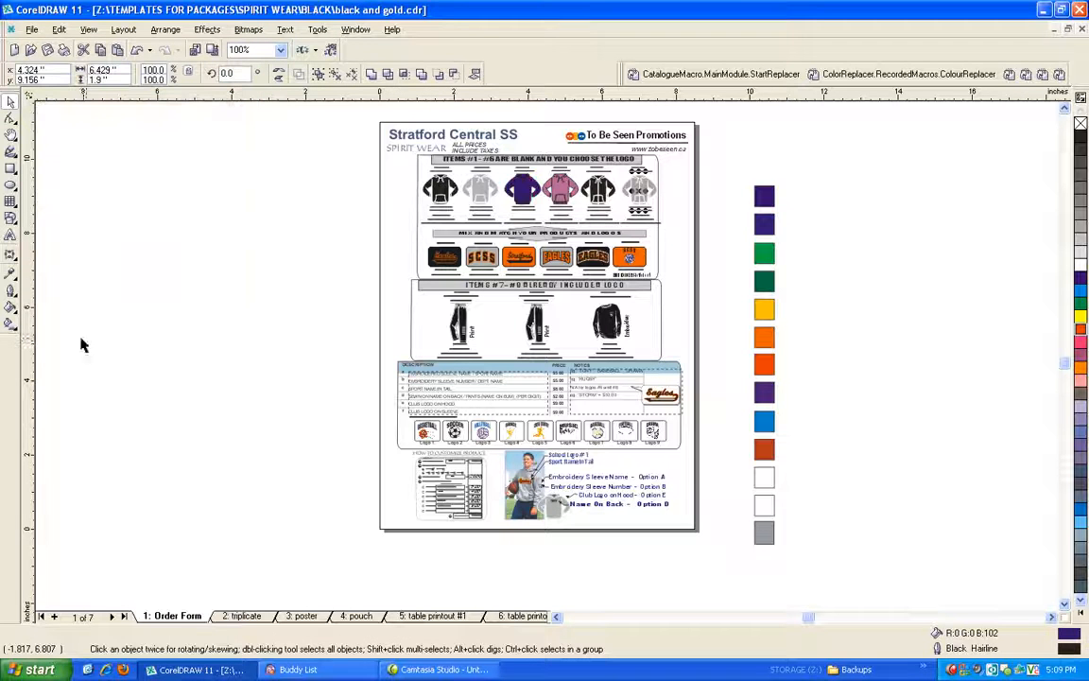
click(216, 352)
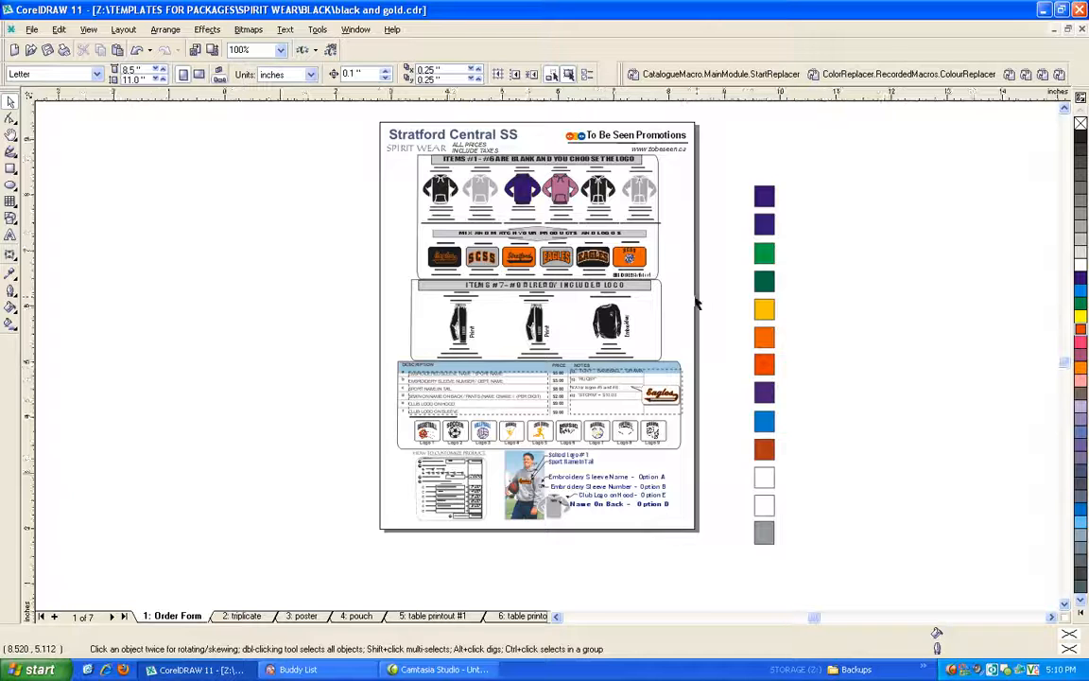
Change the uniform fill of the LOGO #6 background rectangle to a slightly darker orange, R:207 G:94 B:19, and deselect it.
scroll(698, 303, up, 1)
scroll(632, 332, up, 1)
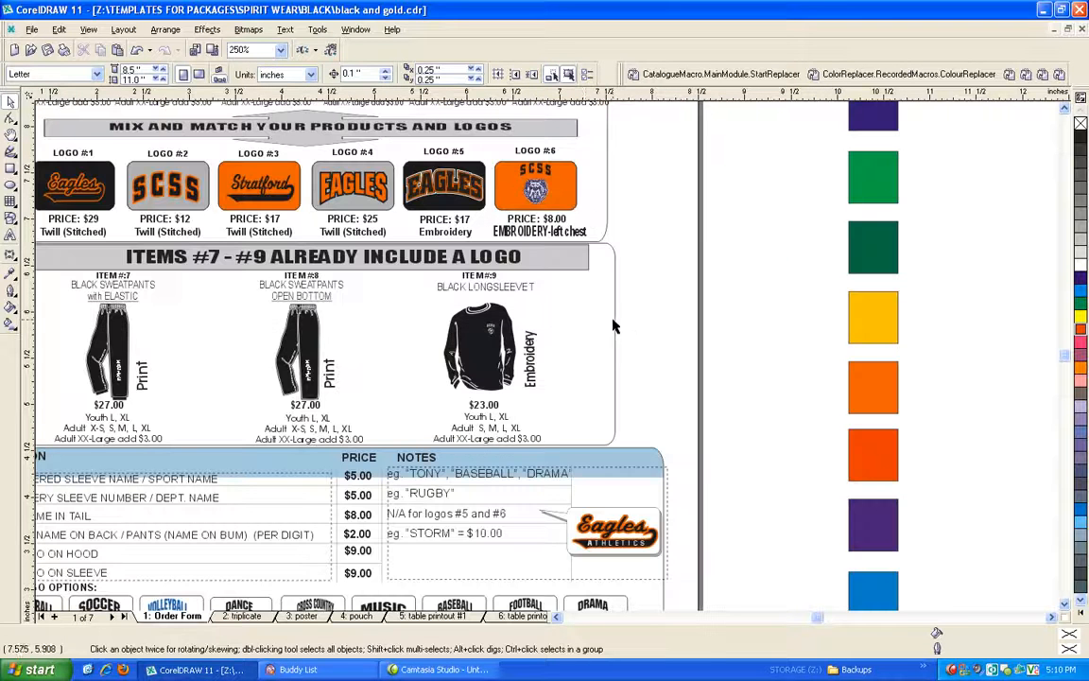
click(562, 186)
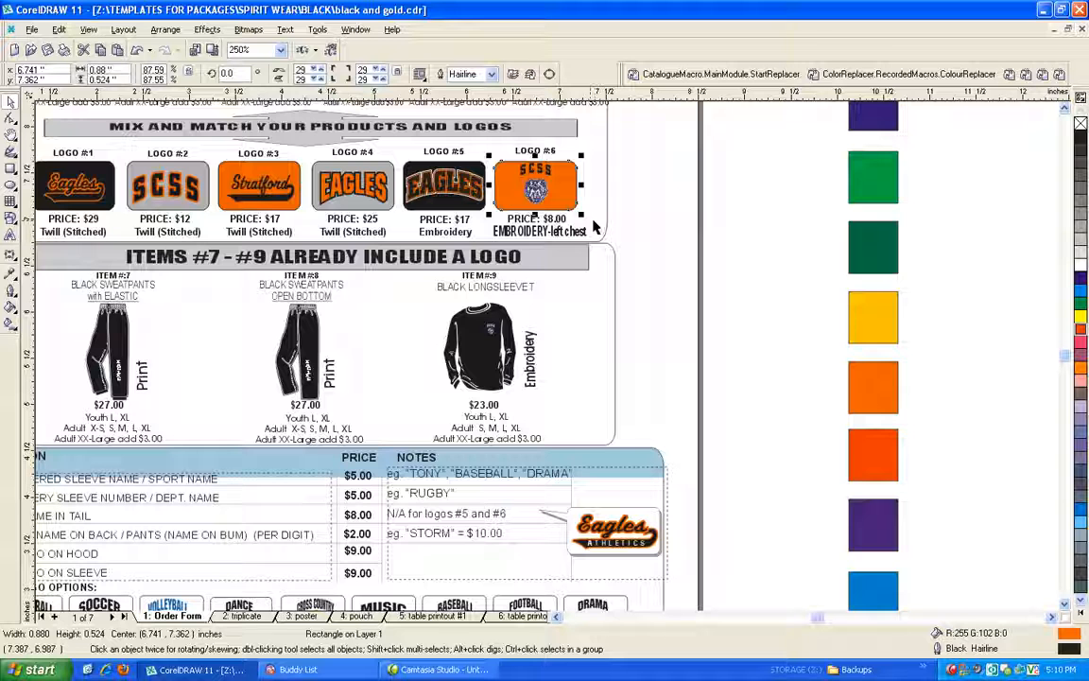
scroll(715, 257, down, 3)
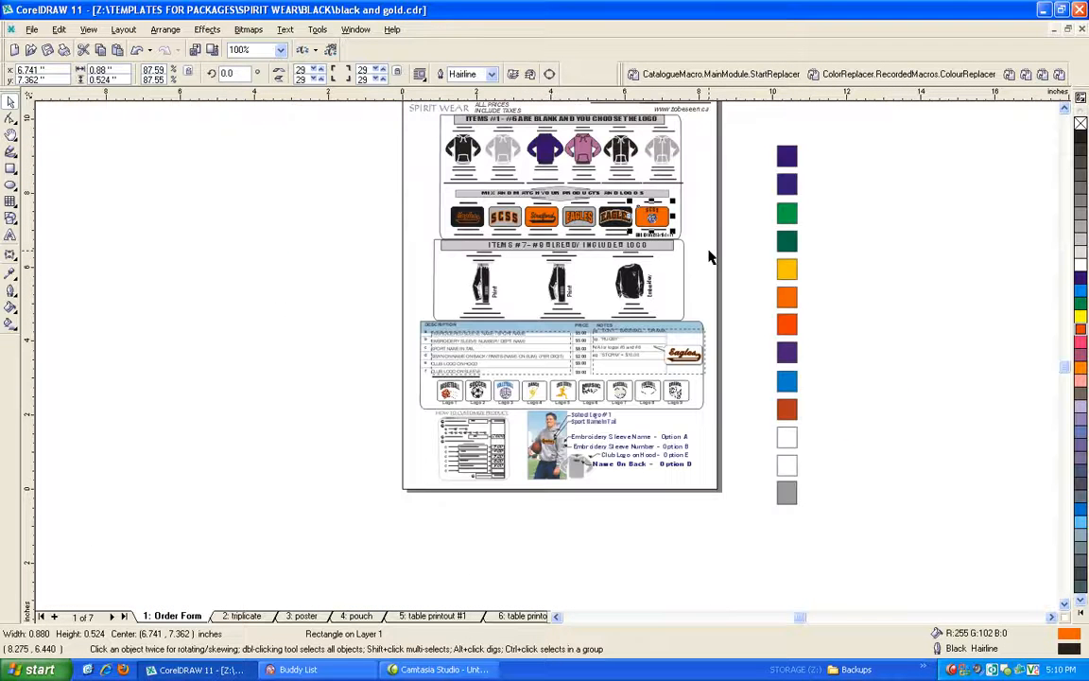
click(695, 206)
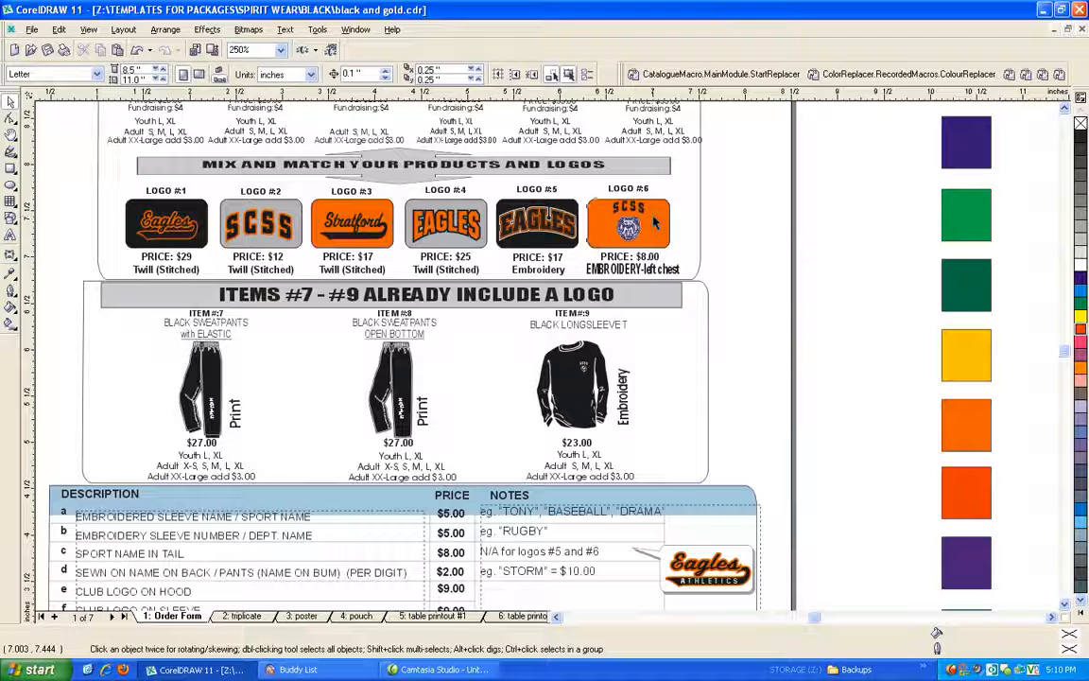
click(652, 215)
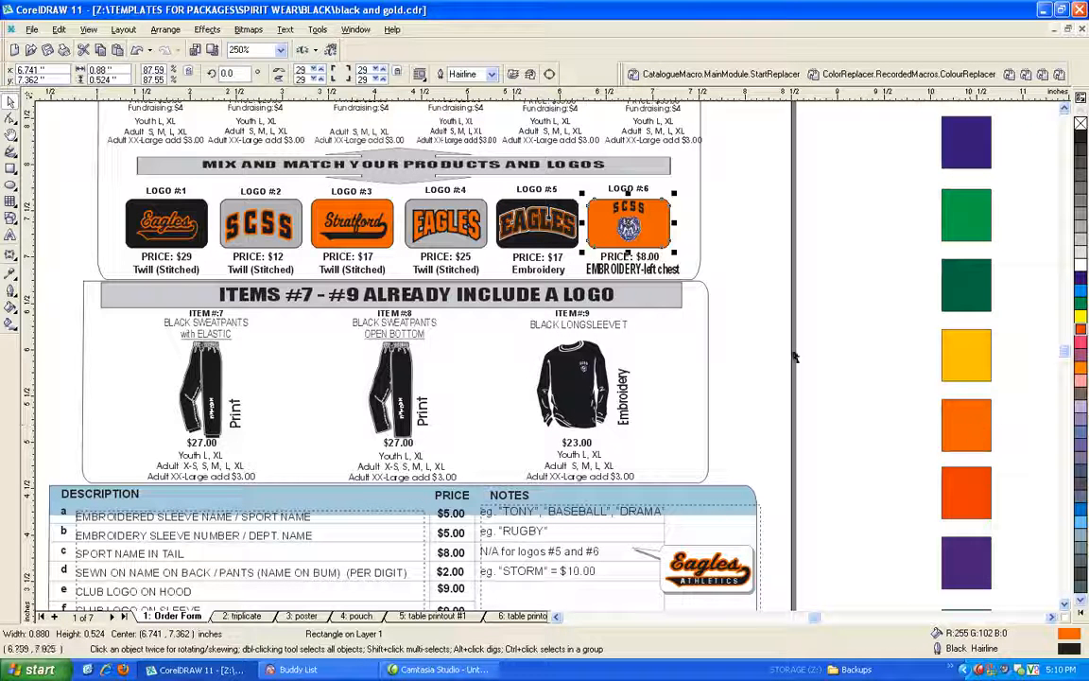
right_click(653, 216)
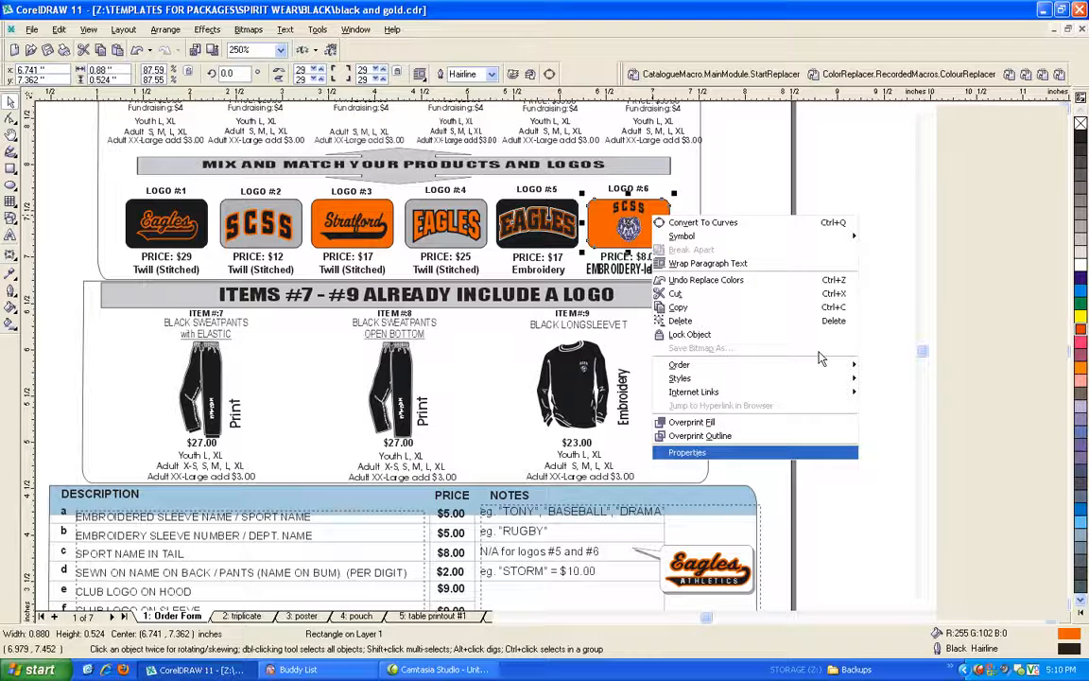
click(718, 452)
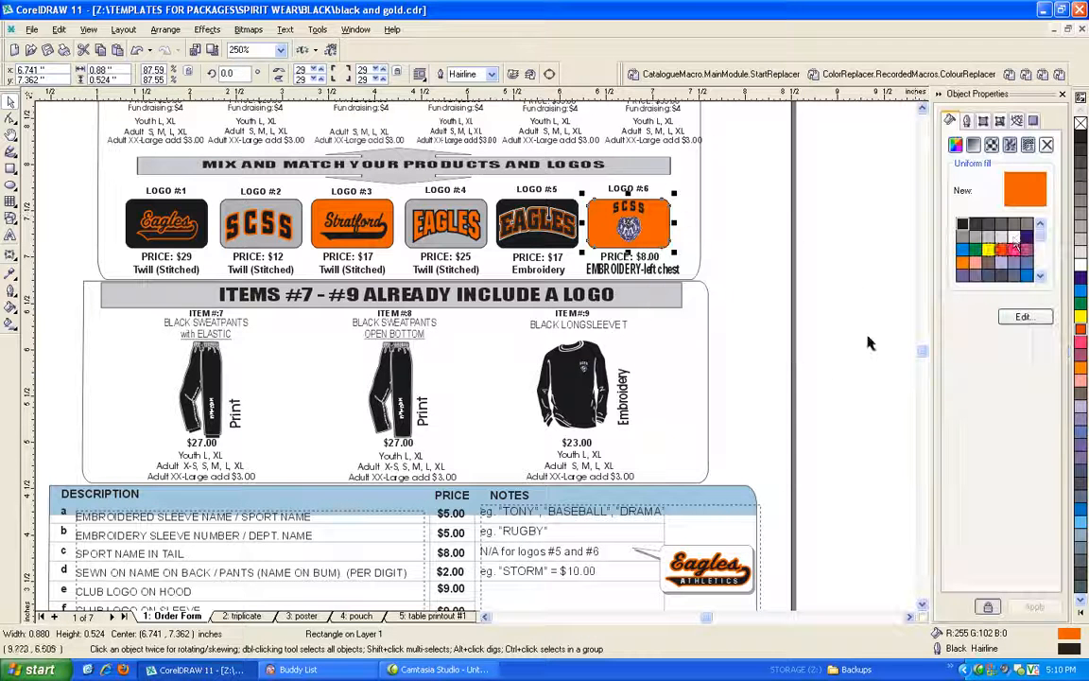
click(1025, 317)
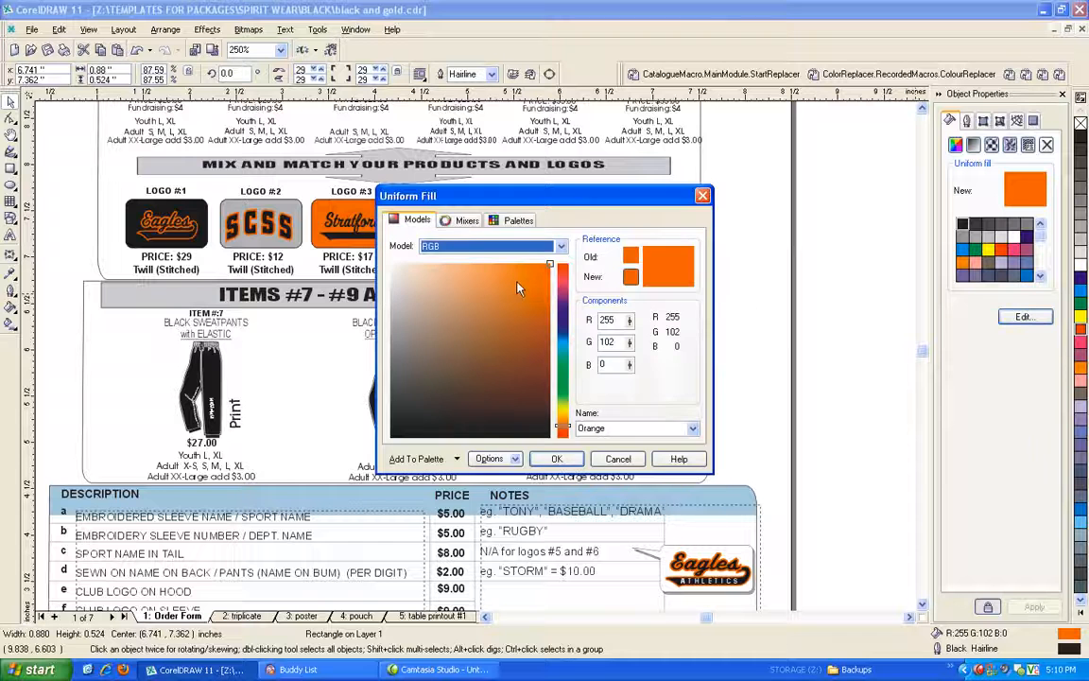
click(534, 294)
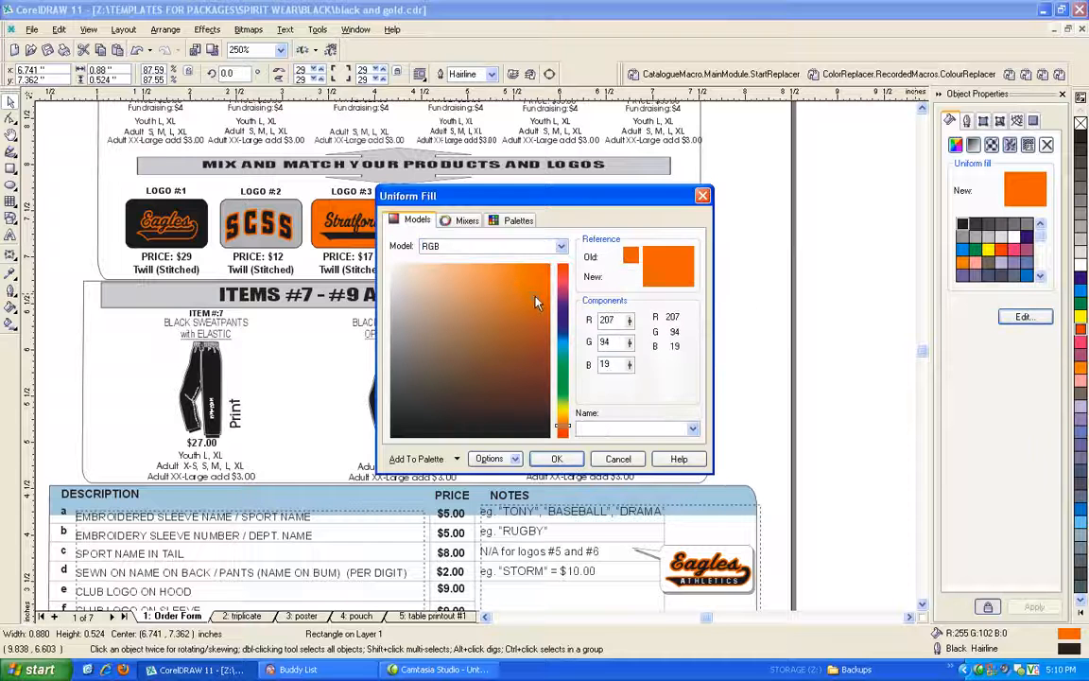
click(554, 458)
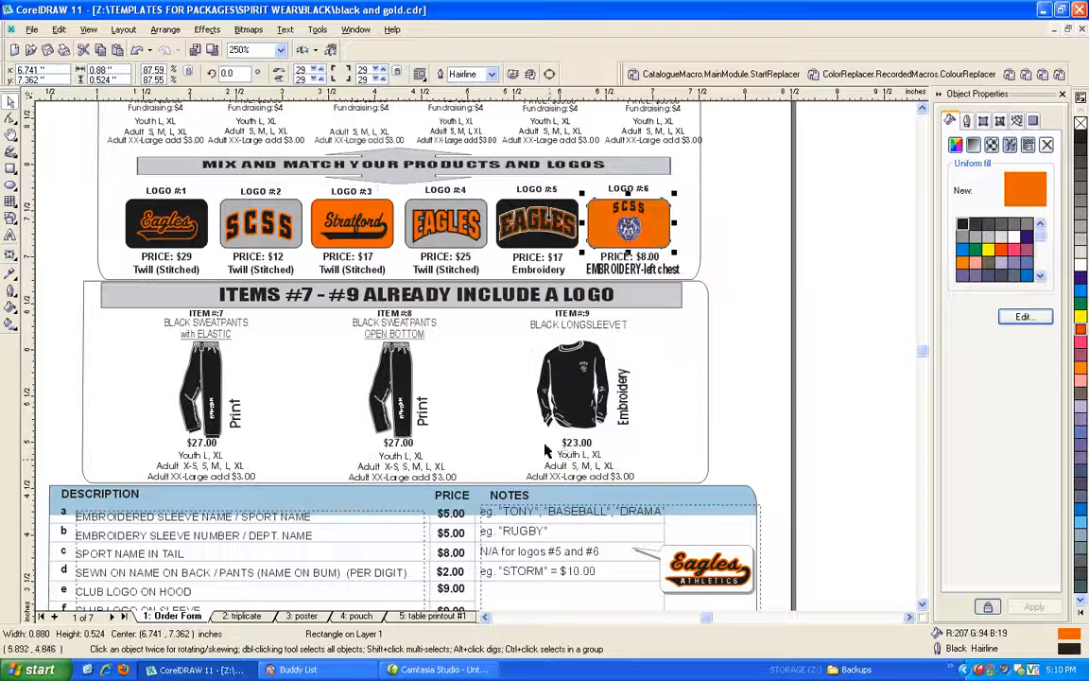
click(787, 341)
Replace Orange (R:255 G:102 B:0) with Deep Navy Blue (R:0 G:0 B:102) in the selected logo row, and select the LOGO #6 background to compare its fill.
scroll(787, 340, down, 2)
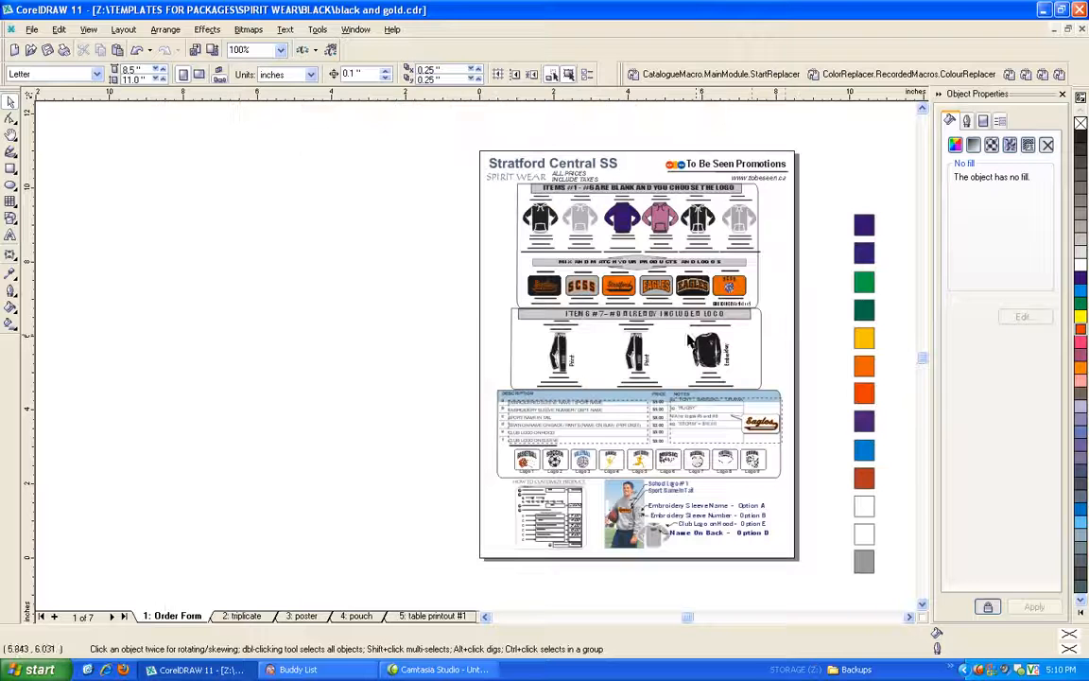
drag(783, 319, 455, 248)
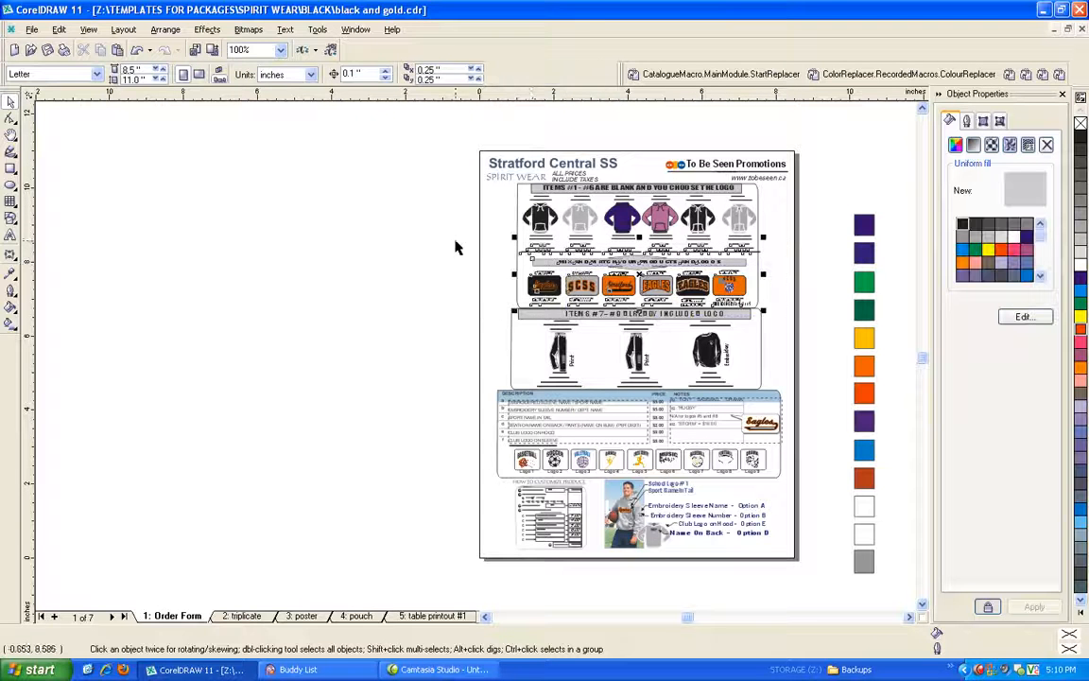
click(757, 73)
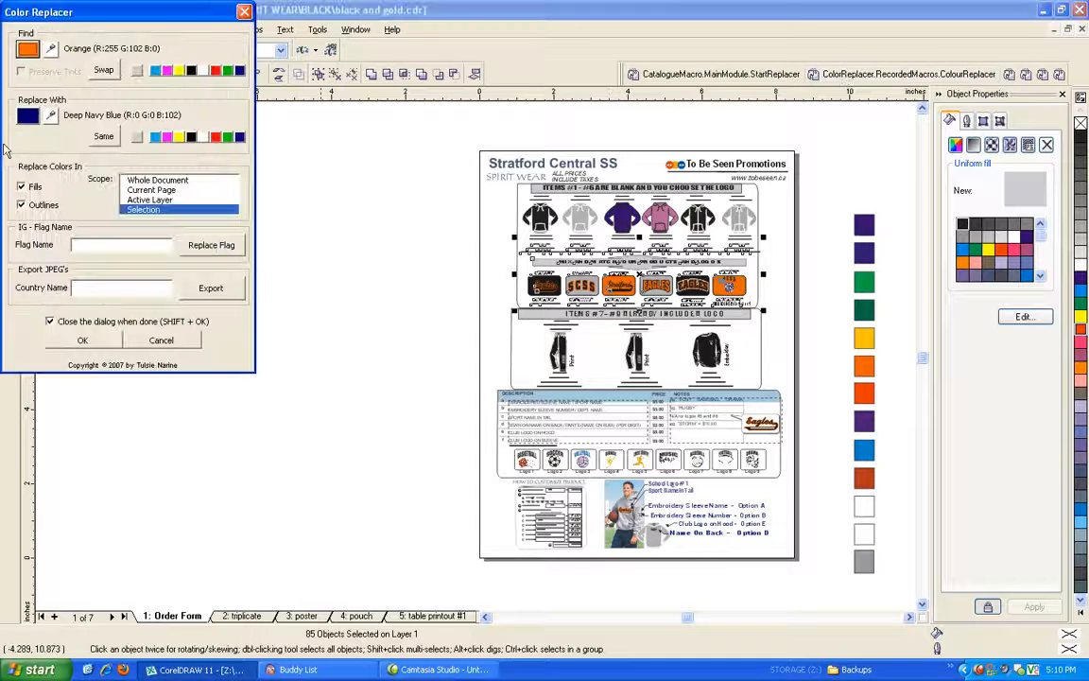
click(52, 50)
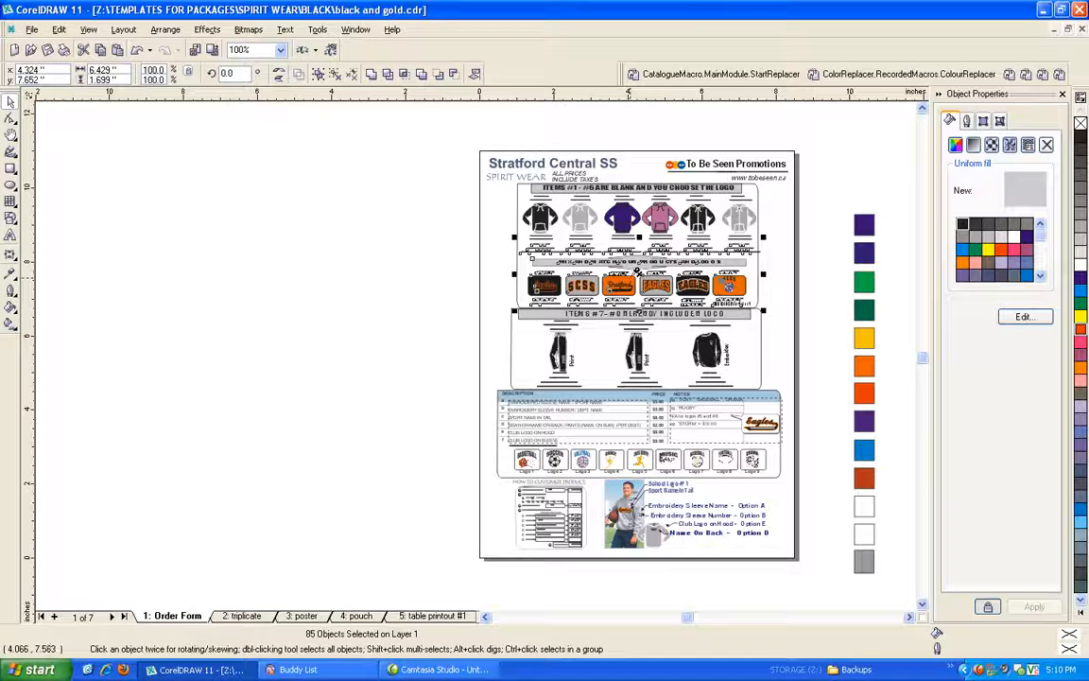
click(632, 276)
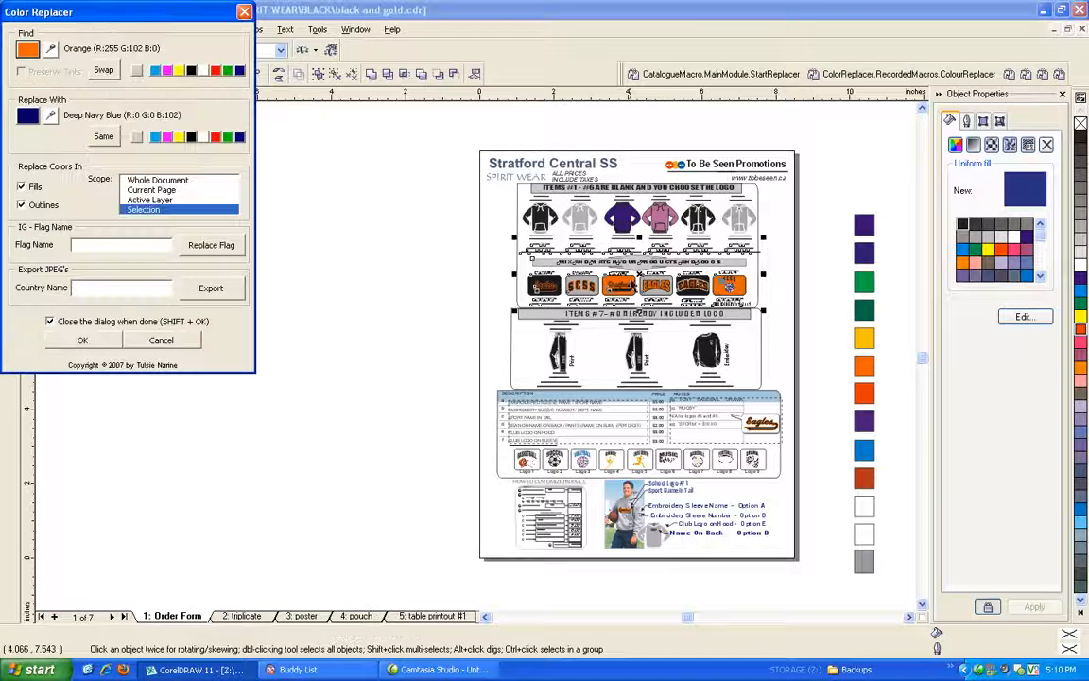
click(83, 340)
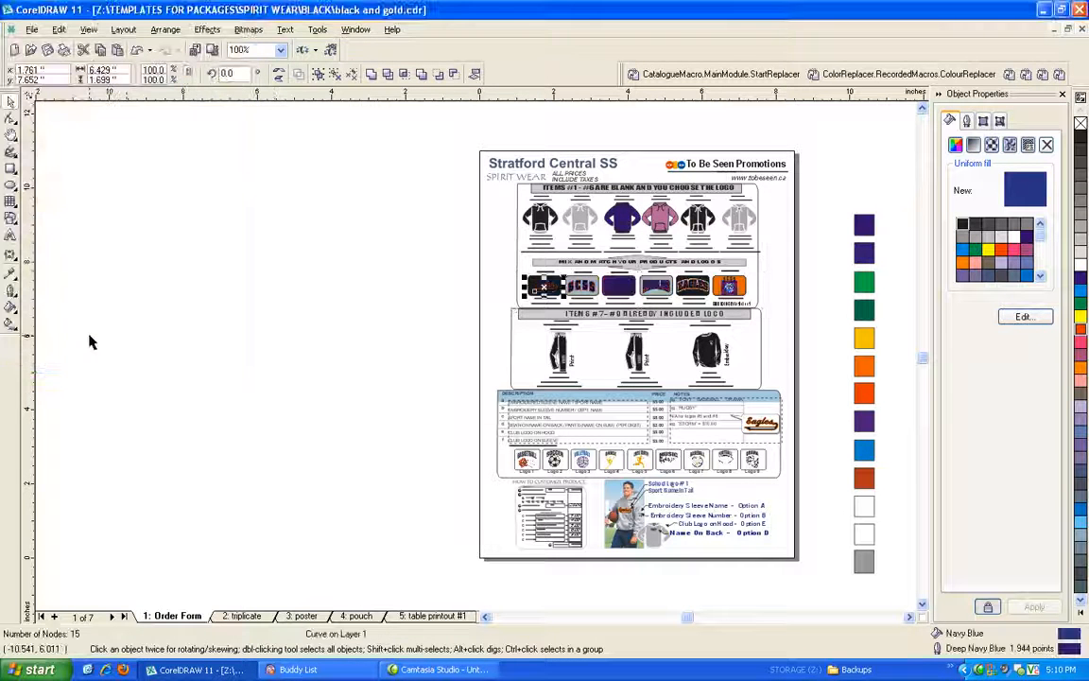
scroll(759, 275, up, 2)
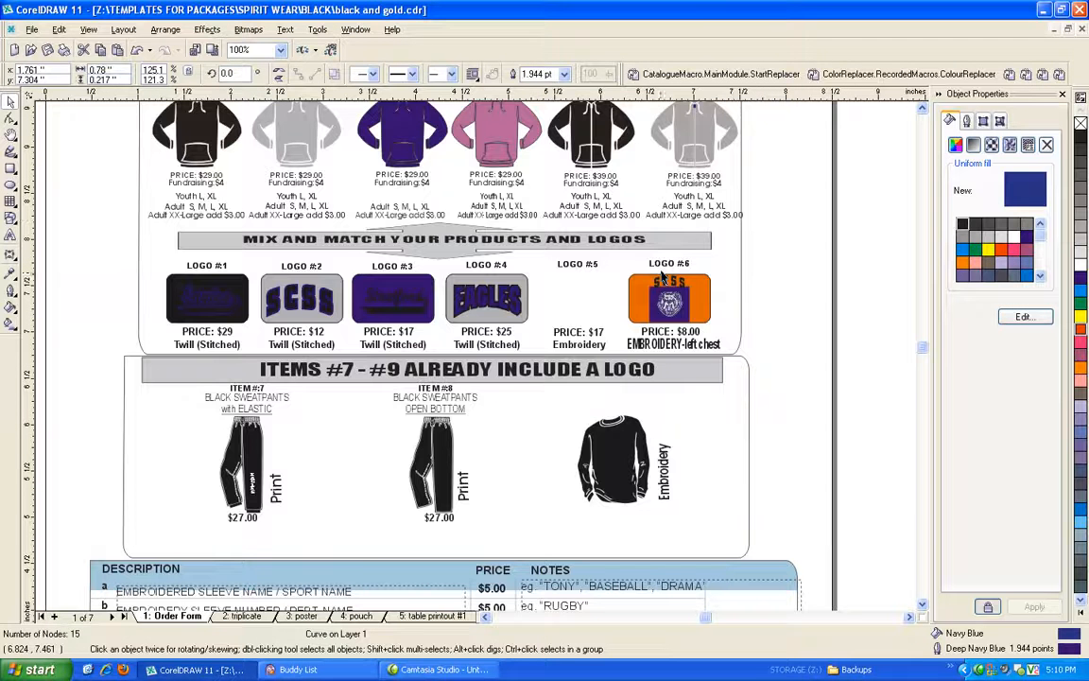
click(703, 294)
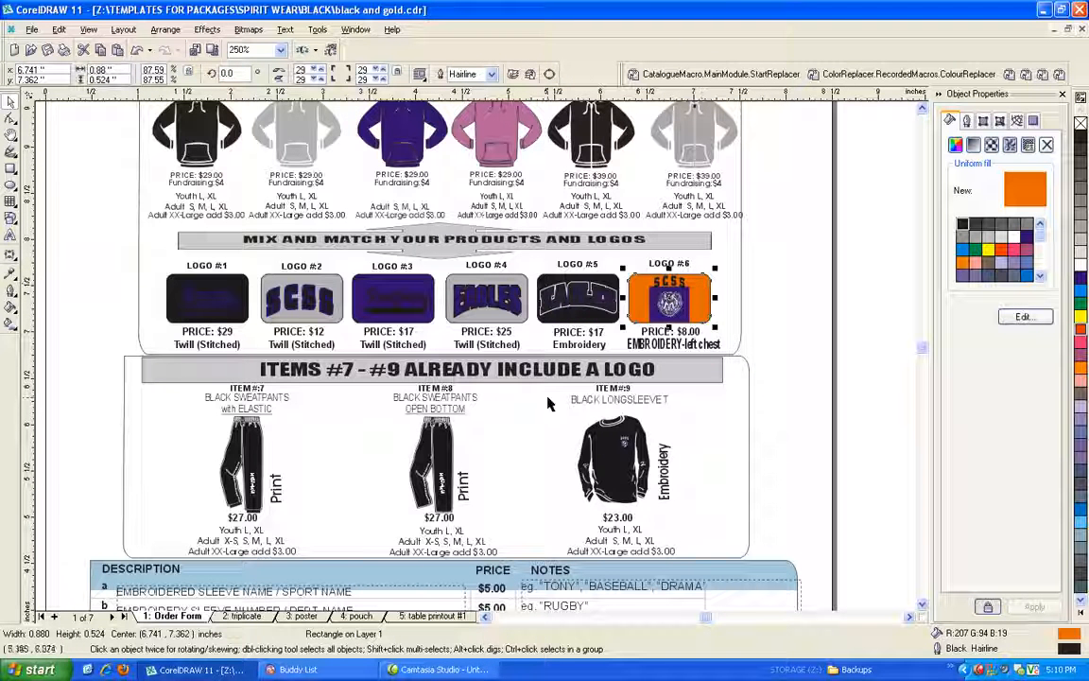